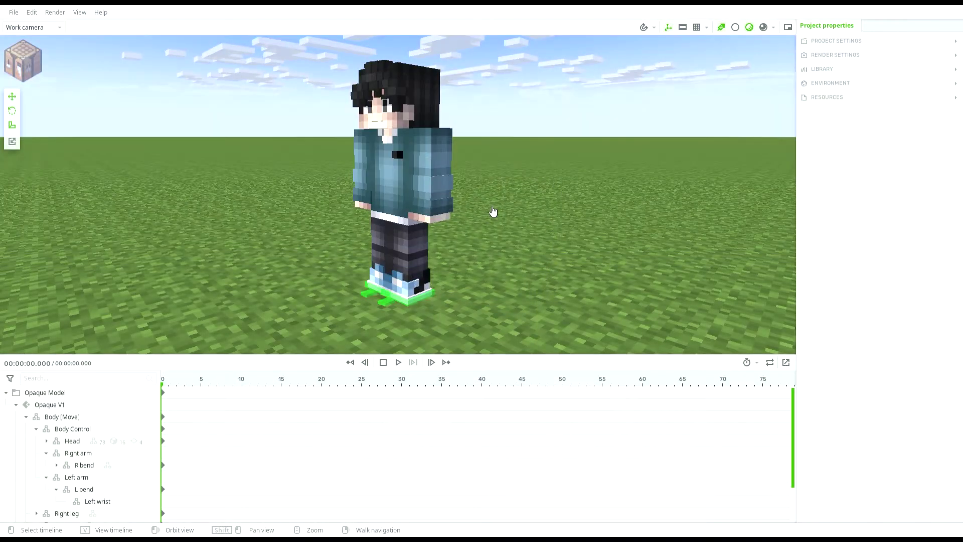
- Set the Z position of the left leg control to 5 and of the right leg control to -6
scroll(493, 211, up, 6)
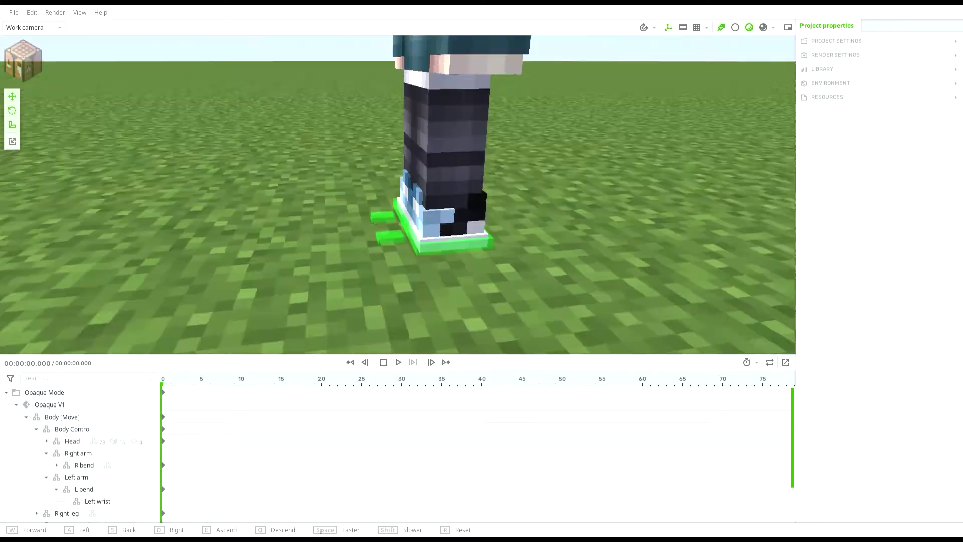
click(399, 280)
click(375, 277)
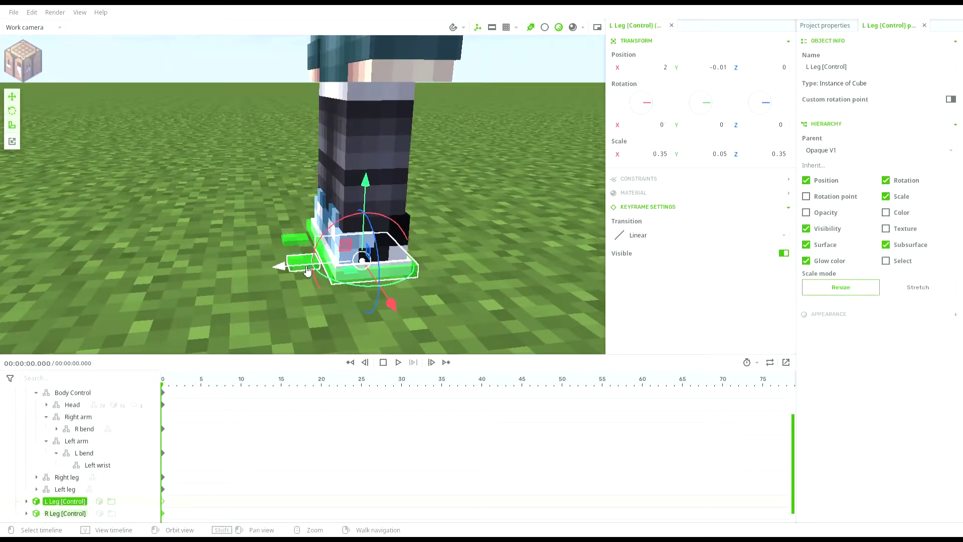
drag(308, 271, 238, 267)
click(769, 71)
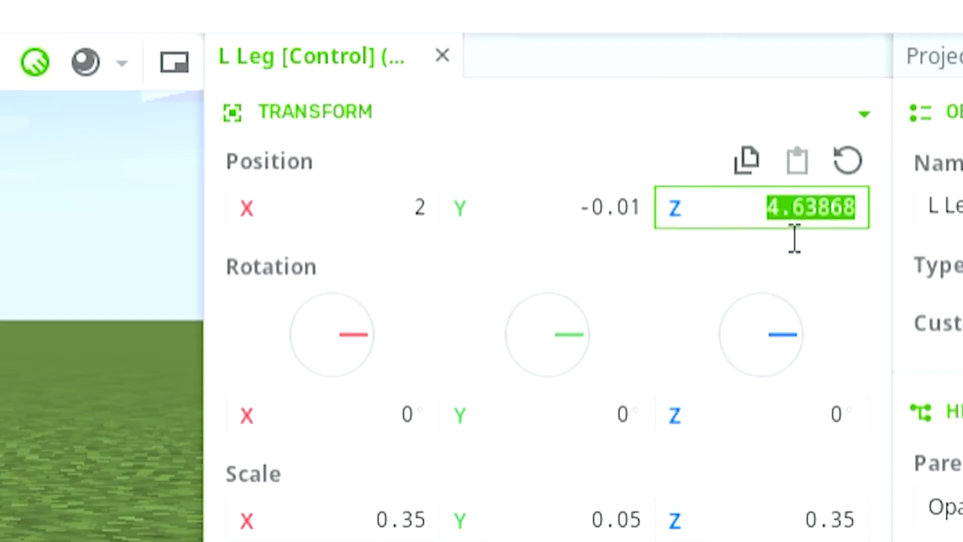
text(5)
click(406, 256)
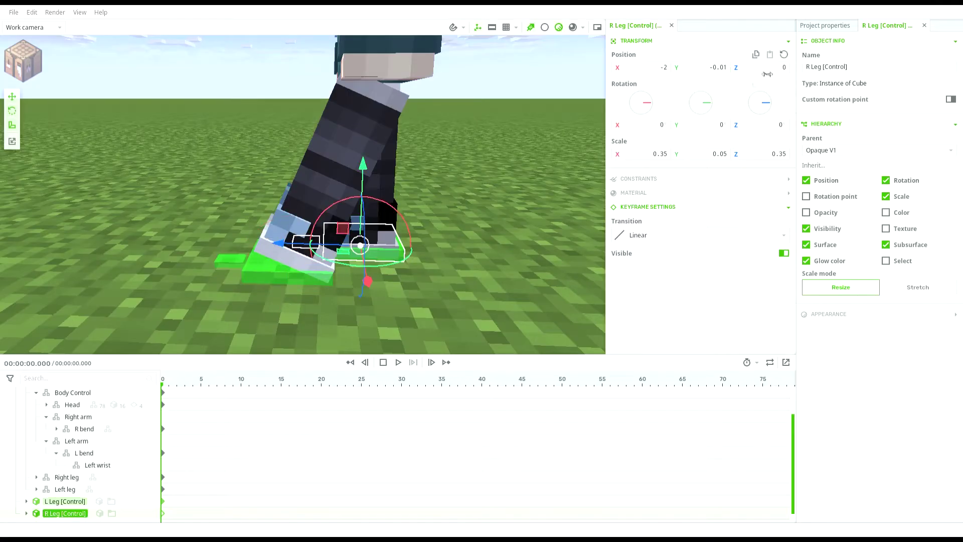
text(-6)
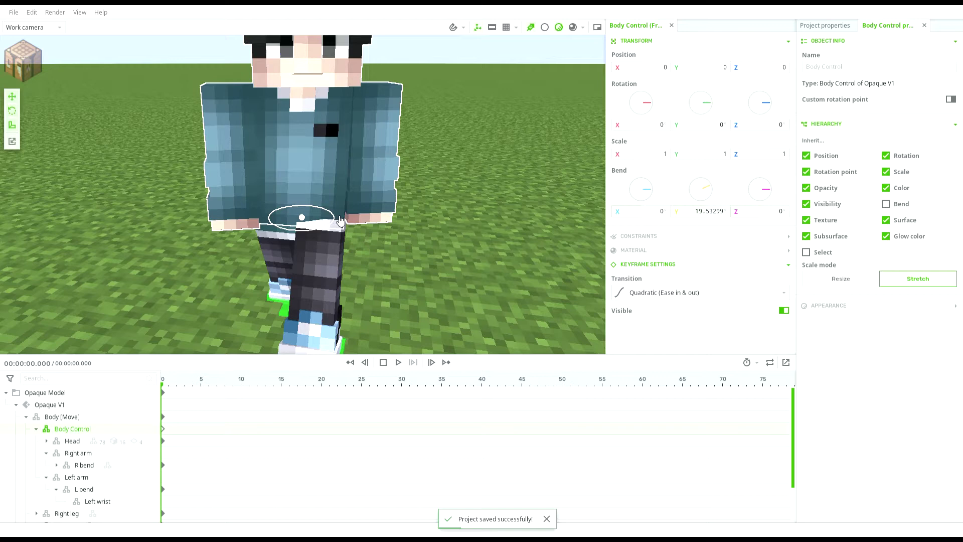
- Set the Y bend of Body Control to 15 and save the project
text(15)
key(Return)
key(ctrl+s)
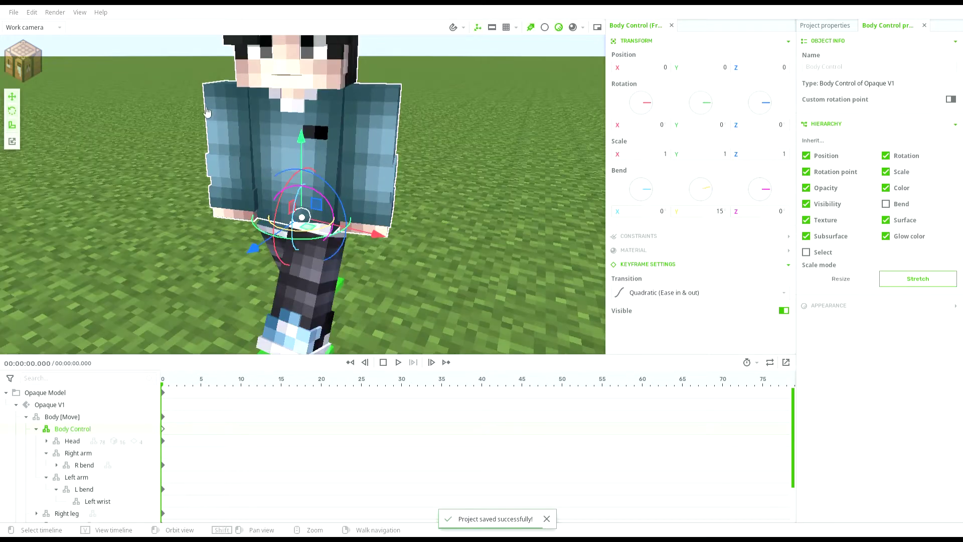
- Set the transition of both R bend and L bend to Quadratic (Ease in & out) and save the project
click(226, 104)
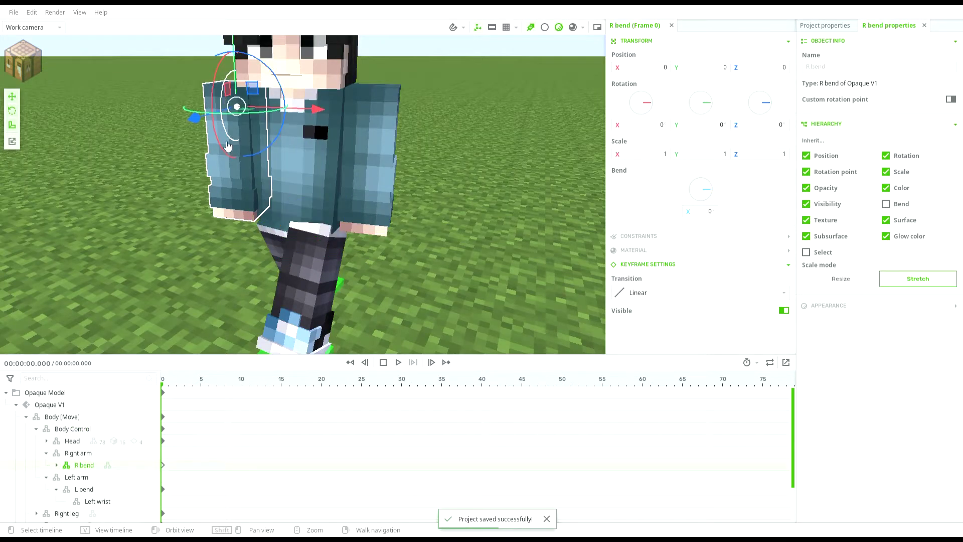
click(85, 489)
click(661, 293)
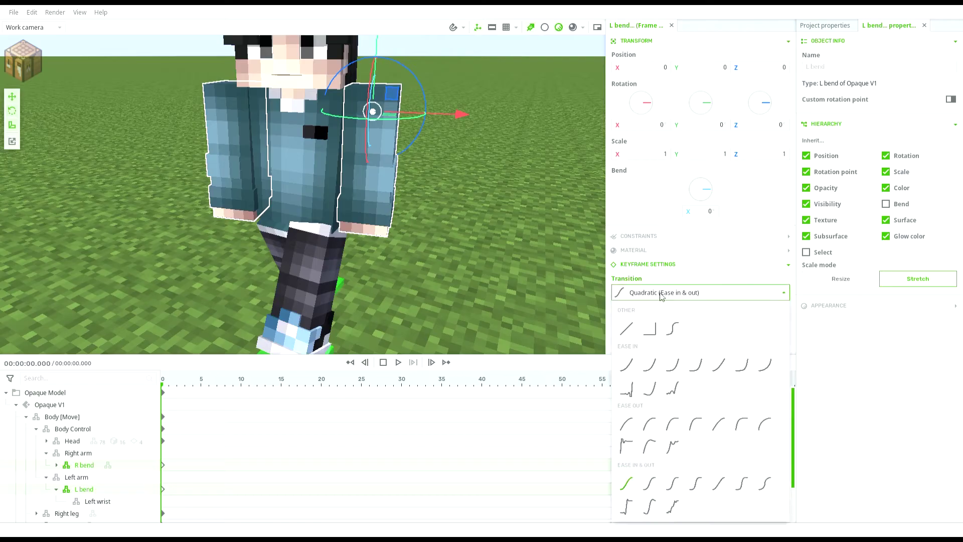
click(632, 490)
key(ctrl+s)
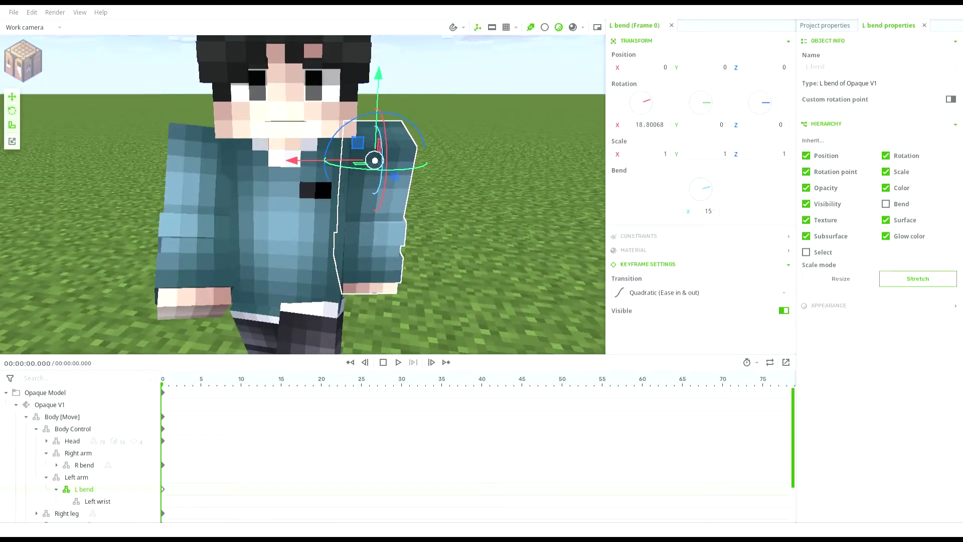
- Rotate the left arm's L bend to about 21° on X and about -20° on Y
drag(397, 173, 399, 186)
drag(327, 260, 369, 236)
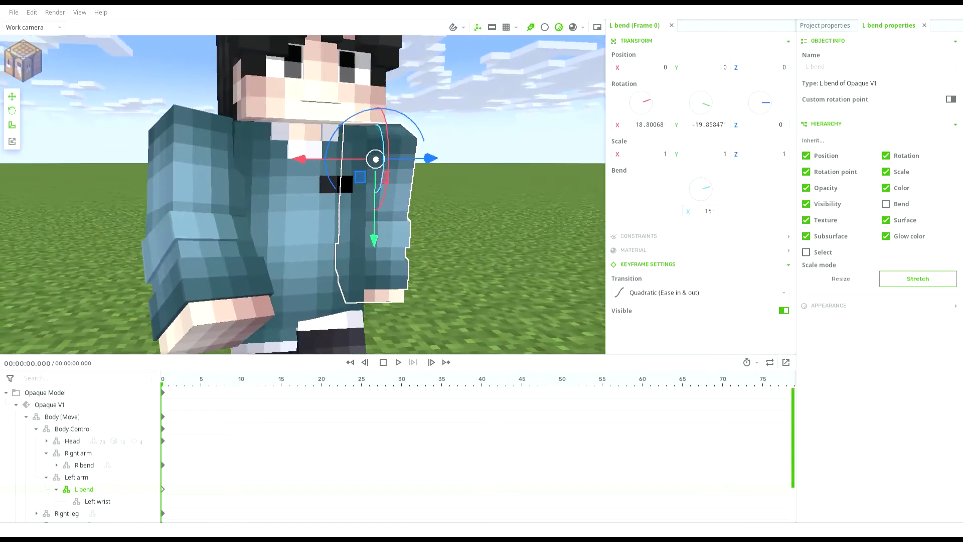
mouse_move(375, 193)
right_down()
mouse_move(361, 191)
mouse_move(375, 193)
right_up()
drag(340, 141, 336, 138)
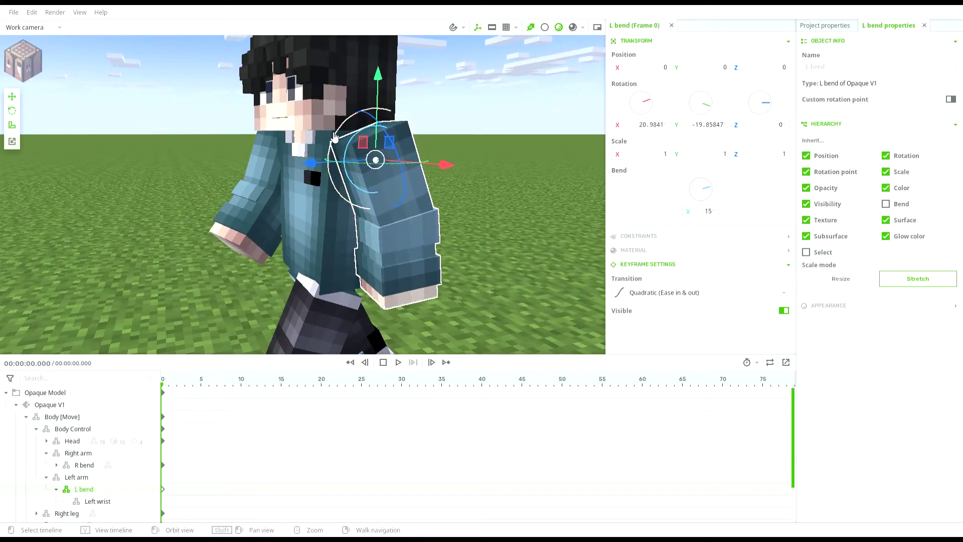
- Turn off rotation inheritance for the head and save the project
click(78, 442)
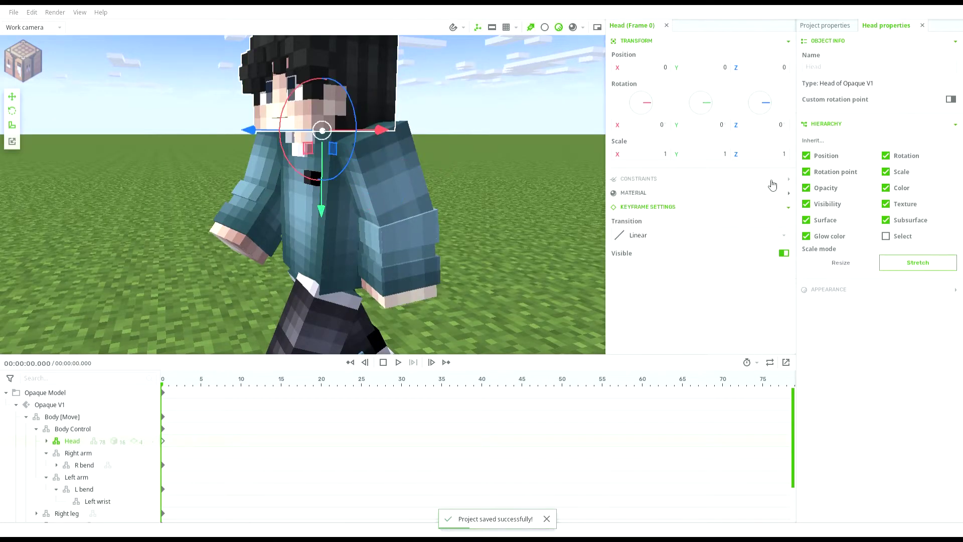
click(909, 157)
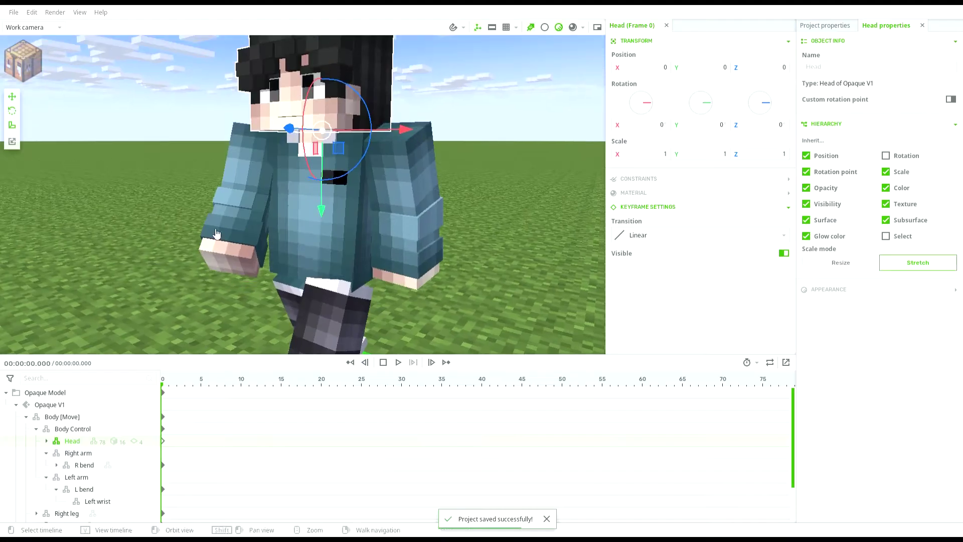
mouse_move(434, 267)
right_down()
mouse_move(435, 241)
mouse_move(387, 276)
right_up()
click(435, 267)
key(ctrl+s)
mouse_move(170, 382)
mouse_down()
mouse_move(215, 390)
mouse_move(120, 380)
mouse_up()
key(ctrl+s)
mouse_move(381, 166)
mouse_down()
mouse_move(367, 137)
mouse_move(557, 153)
mouse_up()
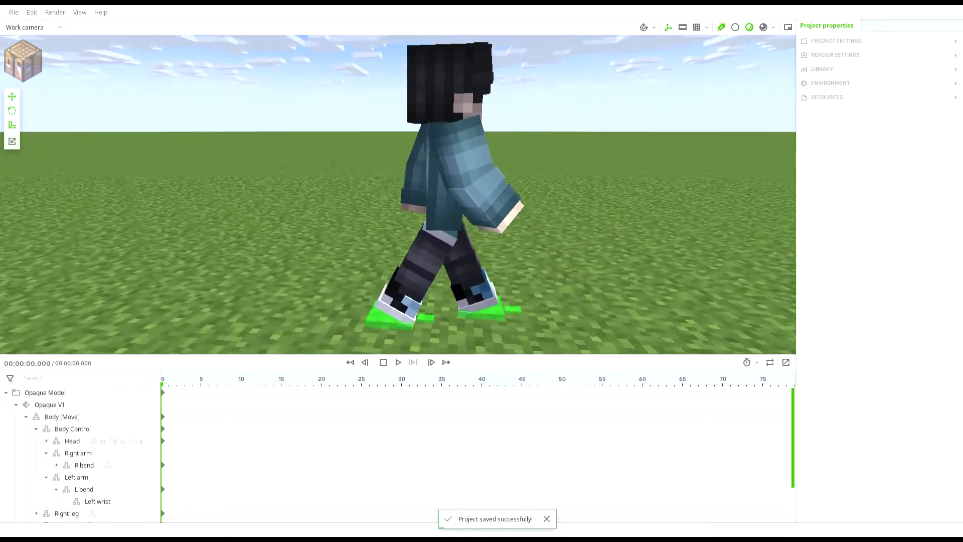
key(ctrl+s)
key(ctrl+s)
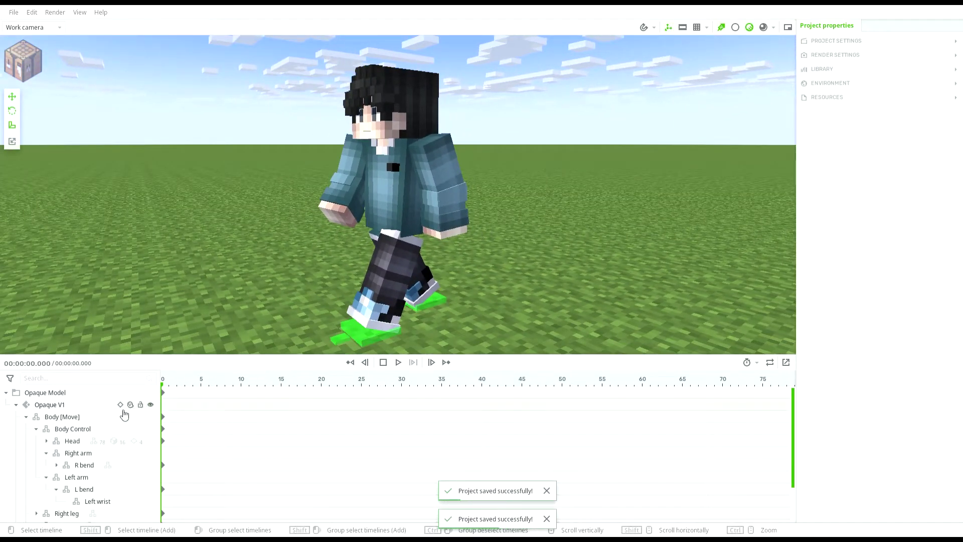
- At frame 10, set the Z position of Body [Move] to 12
click(241, 416)
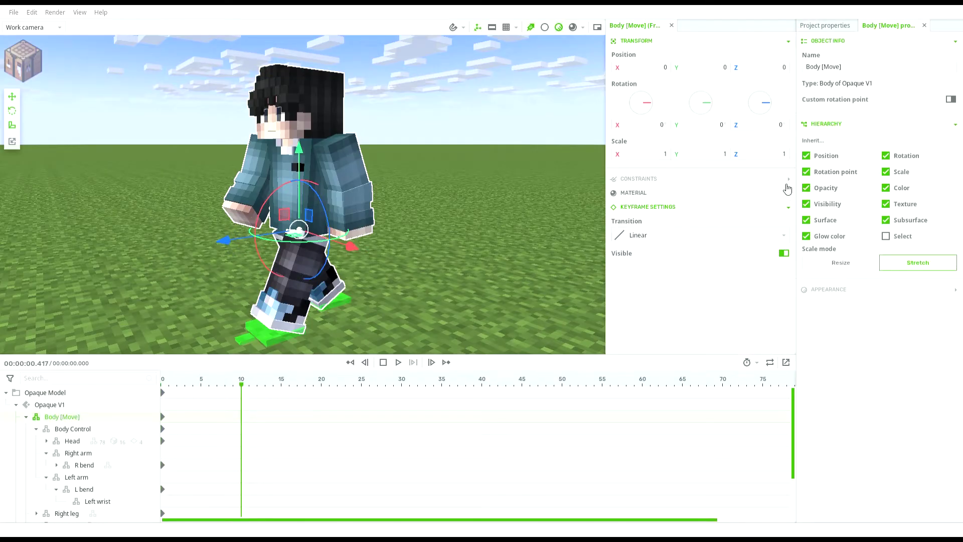
text(6)
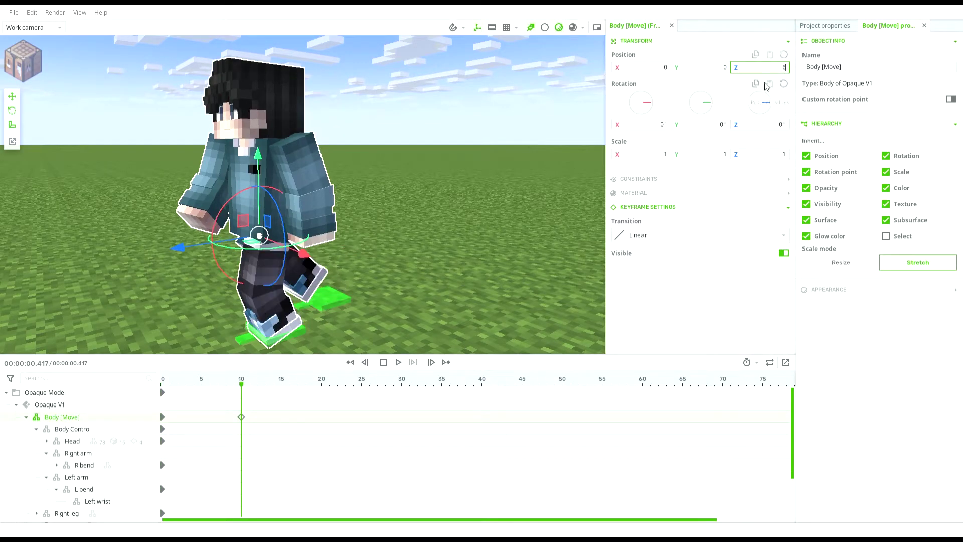
text(010)
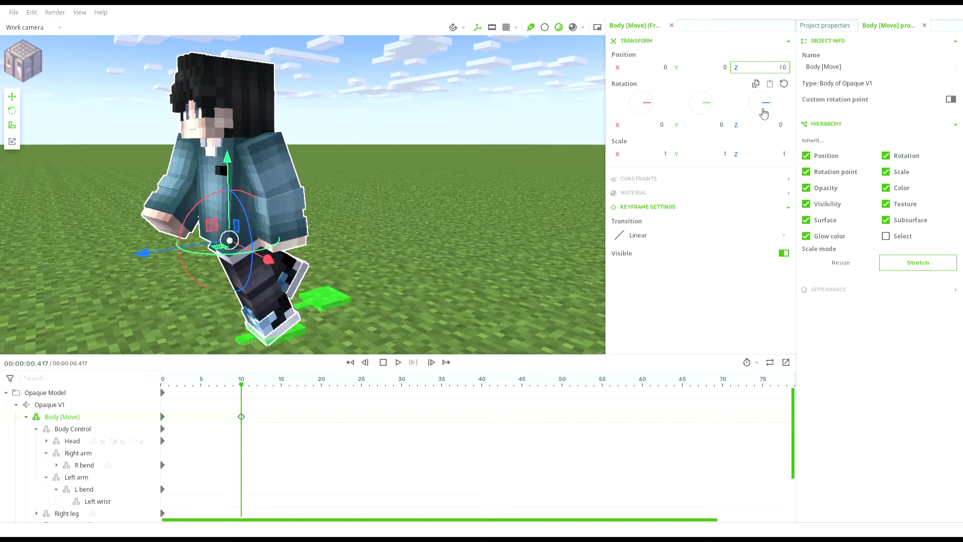
key(BackSpace)
text(2)
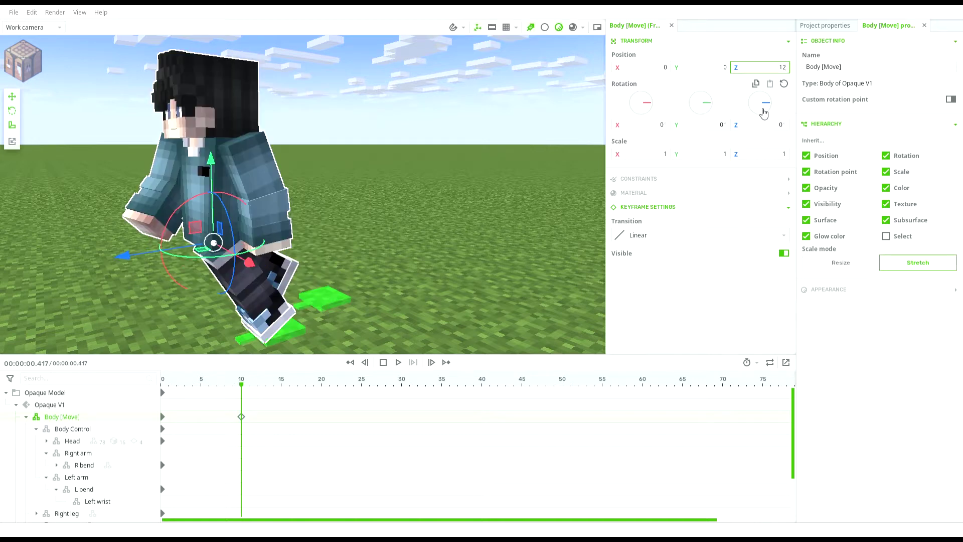
- At frame 10, move the right leg control forward to Z 14
drag(346, 317, 429, 294)
click(430, 294)
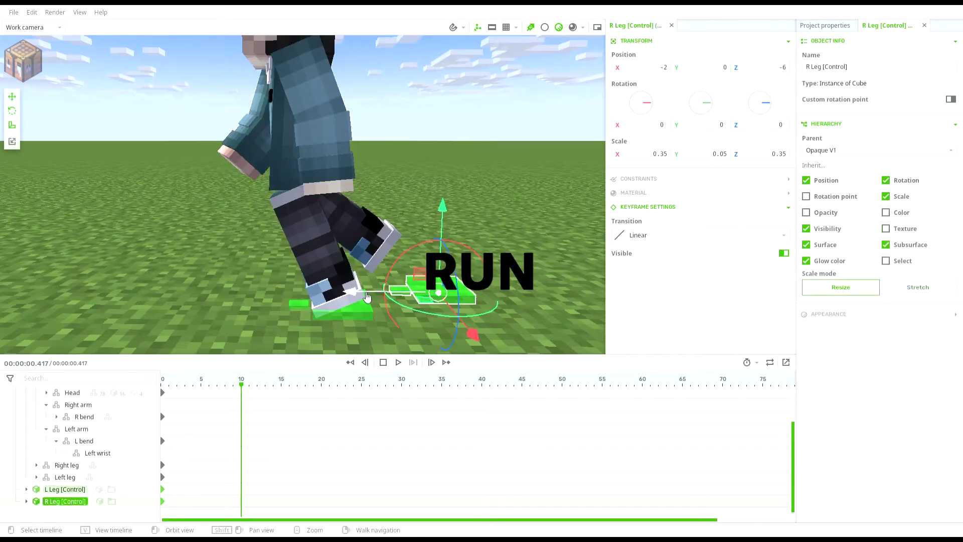
drag(366, 297, 225, 295)
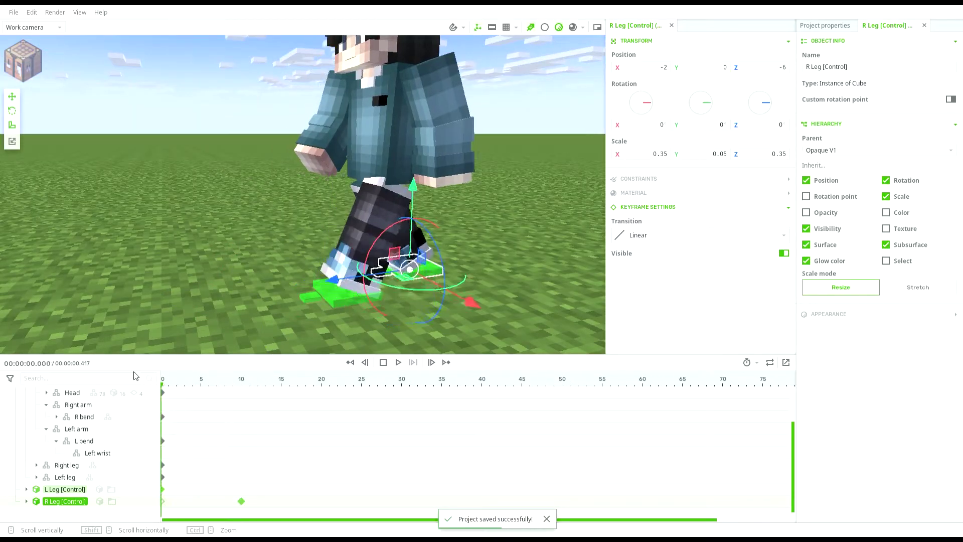
- Play back the animation and scrub from frame 10 to the start to check the leg's step
key(space)
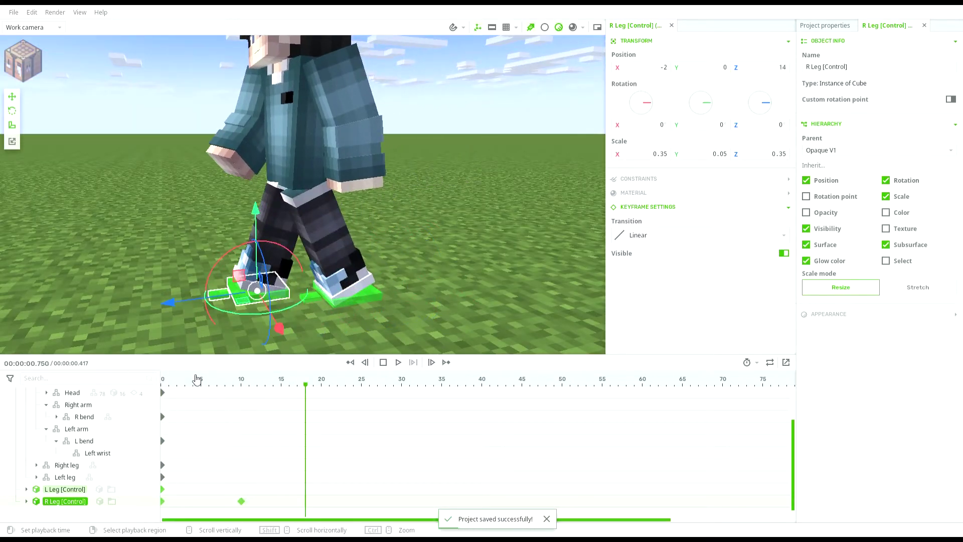
key(space)
key(space)
drag(242, 381, 161, 382)
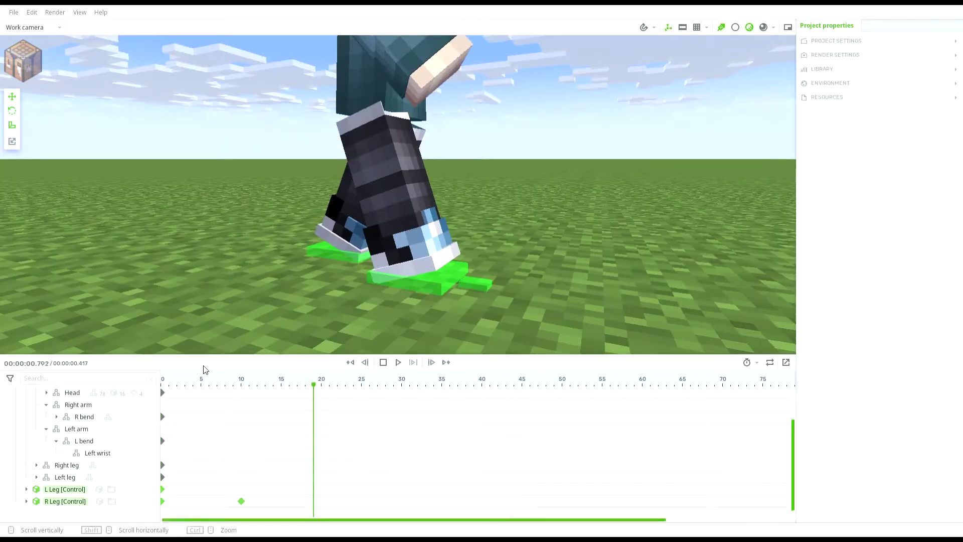
- At frame 6, lift the right leg control to about Y 1.3 and shift it back to about Z 4.8
click(212, 383)
click(324, 272)
click(230, 268)
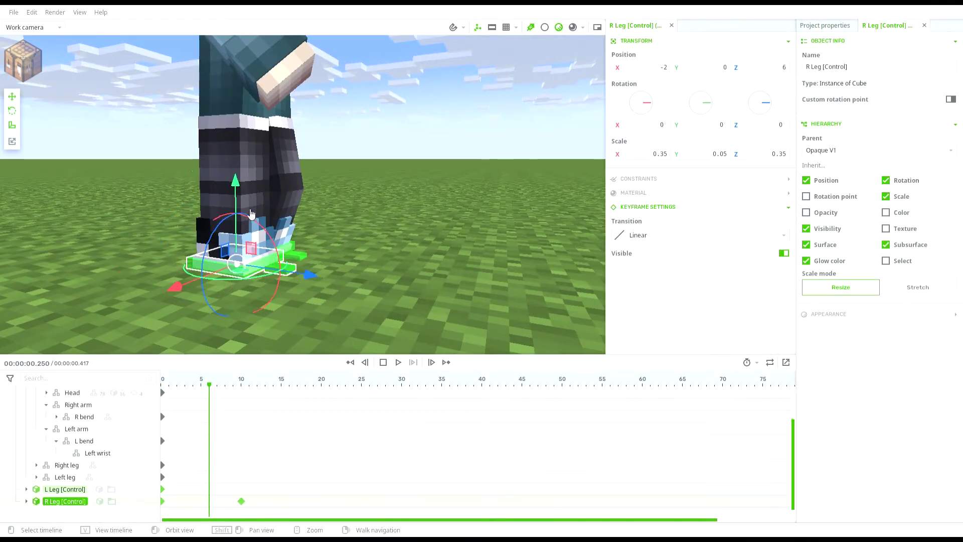
drag(236, 182, 235, 167)
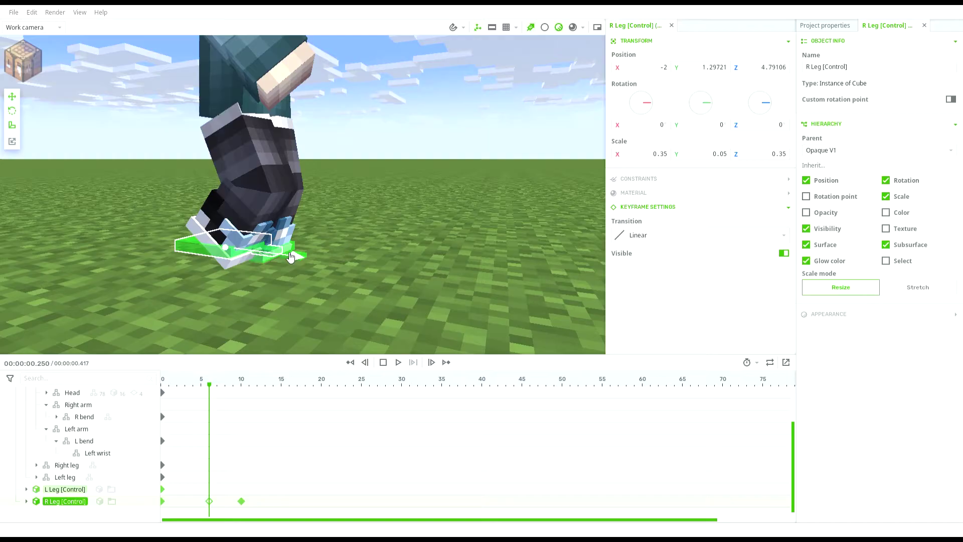
key(space)
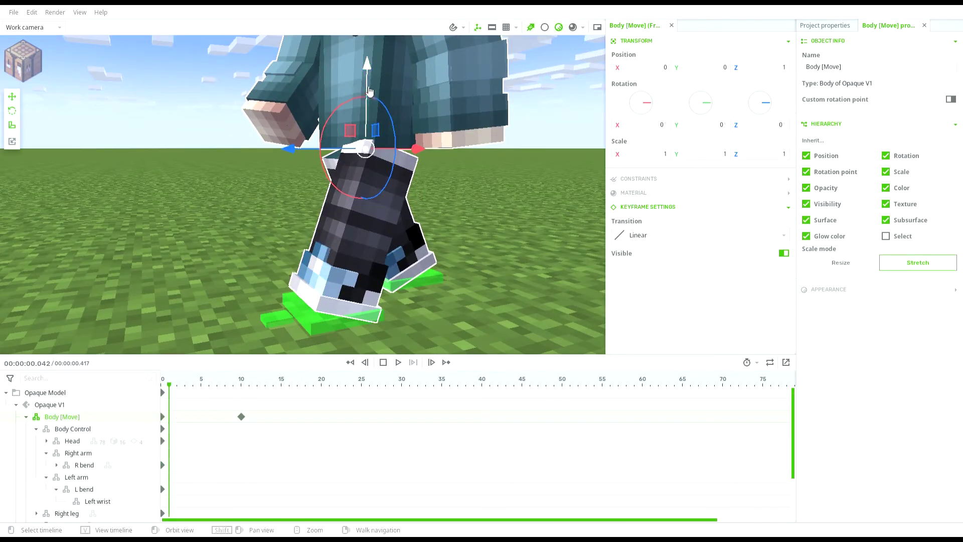
- At frame 1, lower Body [Move] to a Y position of -0.5
mouse_move(369, 91)
mouse_down()
mouse_move(372, 100)
mouse_move(376, 88)
mouse_up()
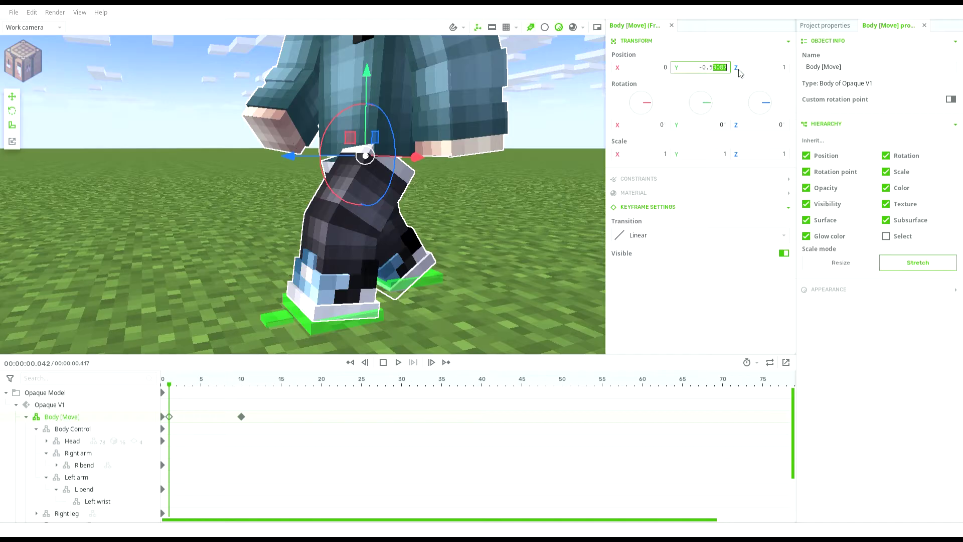
mouse_move(171, 386)
mouse_down()
mouse_move(211, 385)
mouse_move(121, 379)
mouse_move(166, 379)
mouse_move(159, 380)
mouse_up()
key(BackSpace)
- Play back the walk repeatedly to review the body and leg motion, and save the project
key(space)
key(space)
key(space)
key(space)
key(s)
mouse_move(438, 264)
right_down()
mouse_move(447, 271)
mouse_move(438, 263)
right_up()
click(438, 264)
key(space)
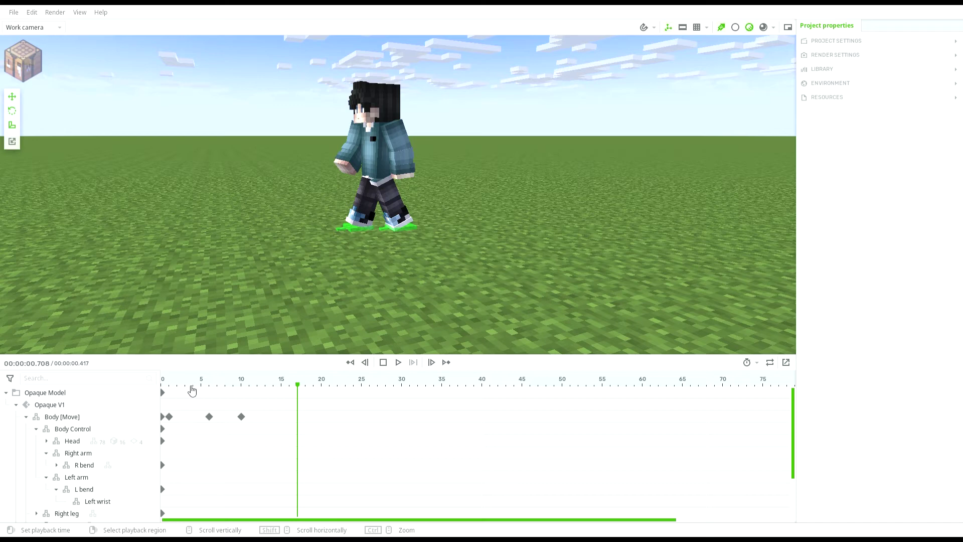
key(ctrl+s)
- At frame 10, set the Y bend of Body Control to -15 and save the project
drag(170, 386, 242, 387)
click(88, 432)
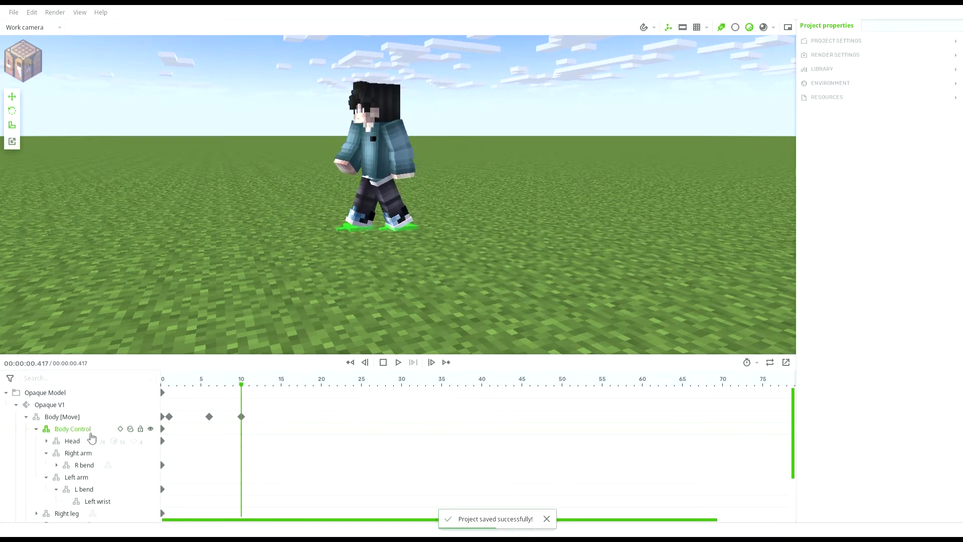
click(719, 216)
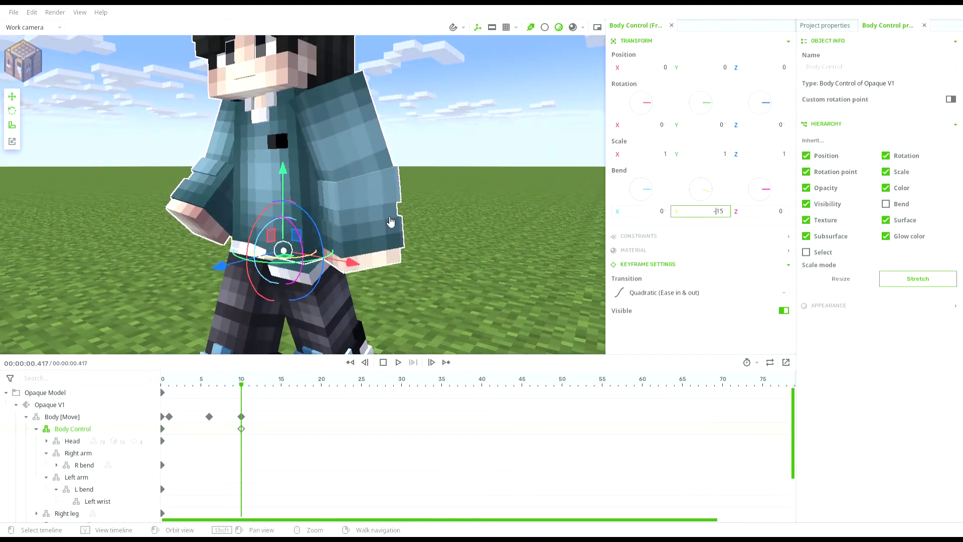
drag(350, 172, 396, 206)
key(ctrl+s)
- Copy L bend's frame 0 keyframe to R bend at frame 10 and set its Y rotation to 19.85847
click(358, 143)
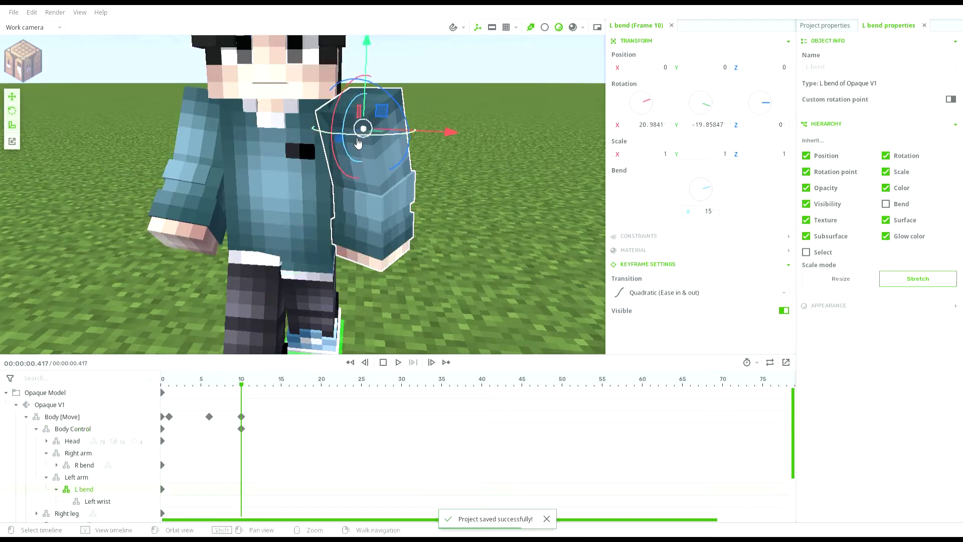
click(163, 489)
click(244, 468)
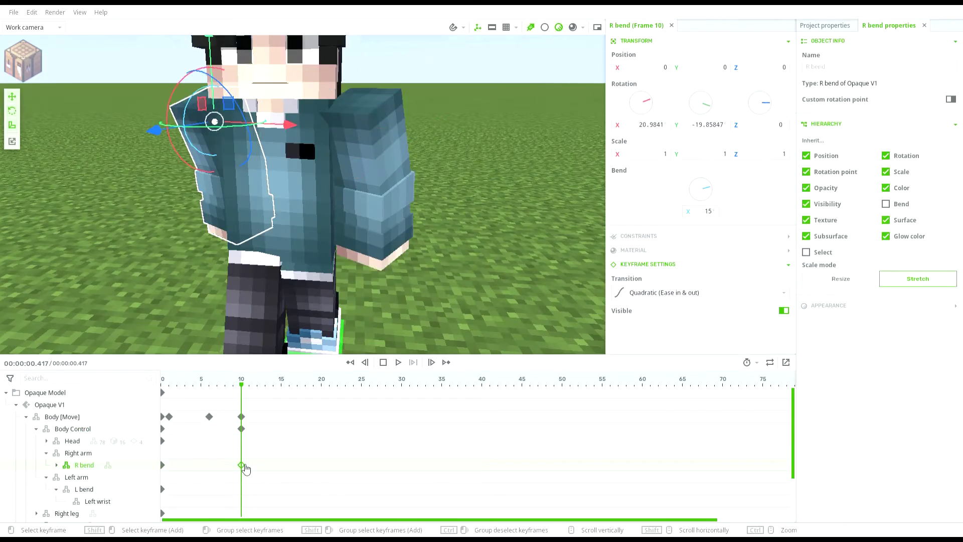
key(BackSpace)
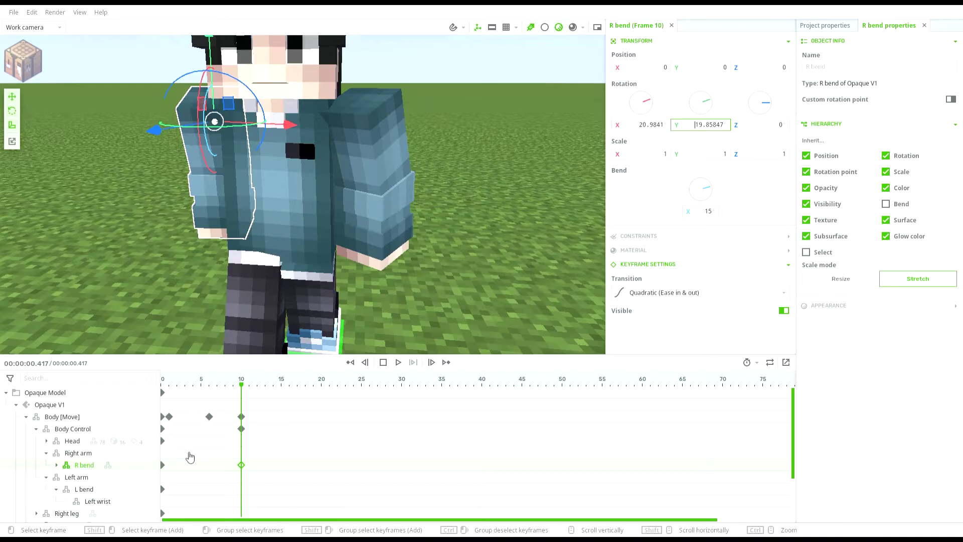
- Copy R bend's frame 0 keyframe to L bend at frame 10 and save the project
click(161, 464)
key(ctrl+c)
click(246, 489)
key(ctrl+v)
key(ctrl+s)
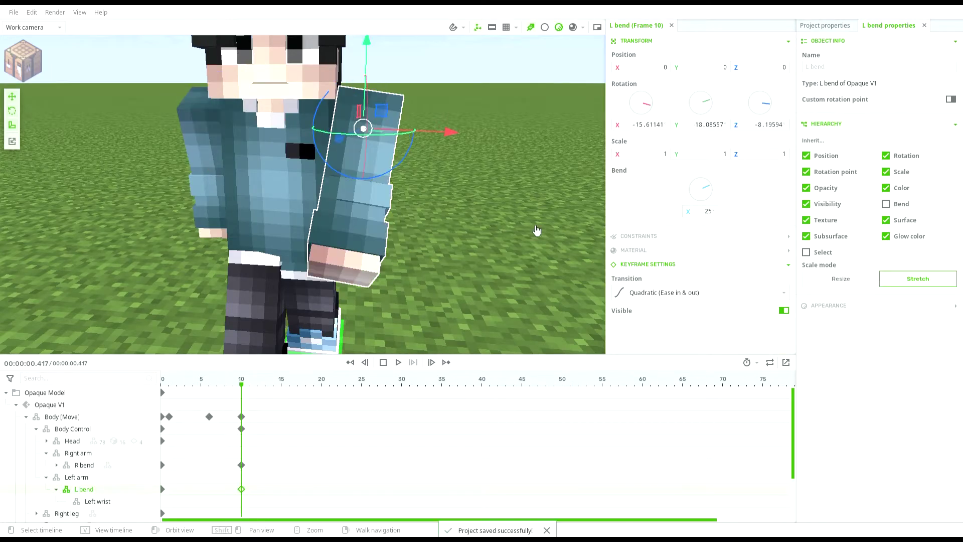
key(BackSpace)
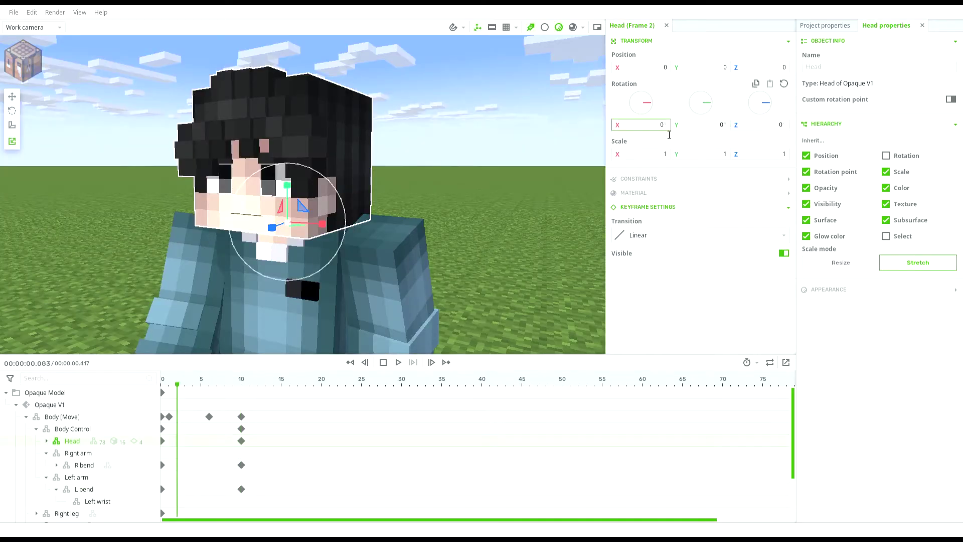
- Set the Head's X rotation to 2 at frame 2
text(2)
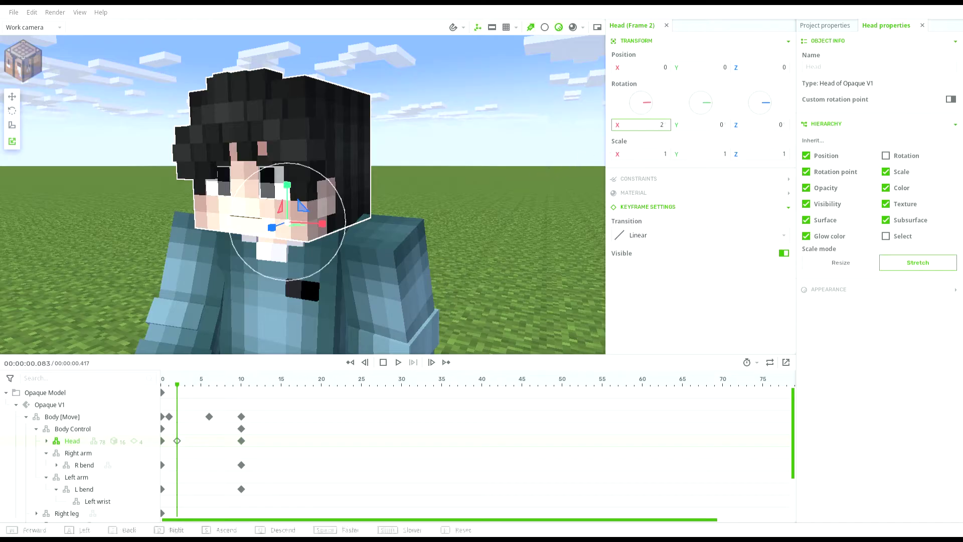
right_drag(511, 186, 442, 166)
scroll(512, 185, down, 4)
click(512, 185)
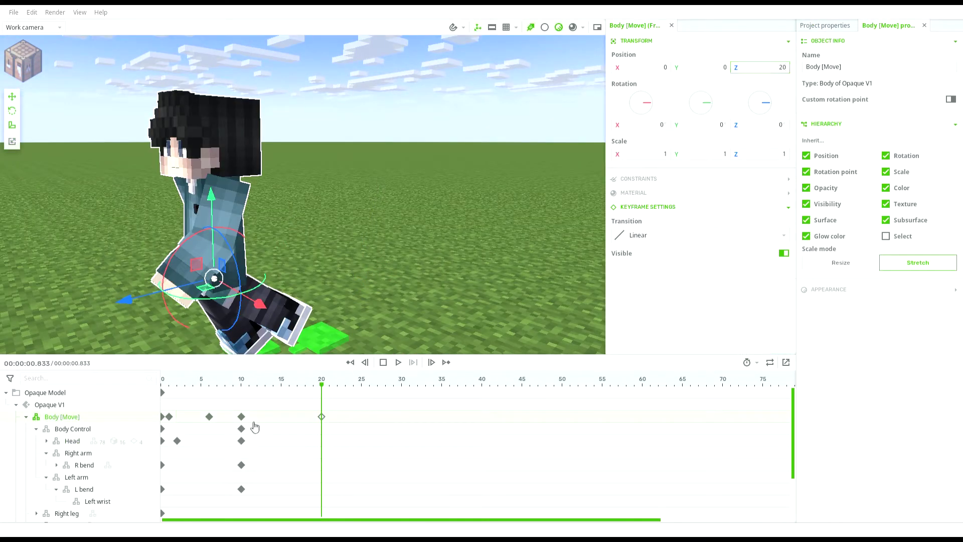
- Set Body [Move]'s Y position to -1 at frame 11, and open its Y position for editing at frame 16
click(249, 425)
click(724, 67)
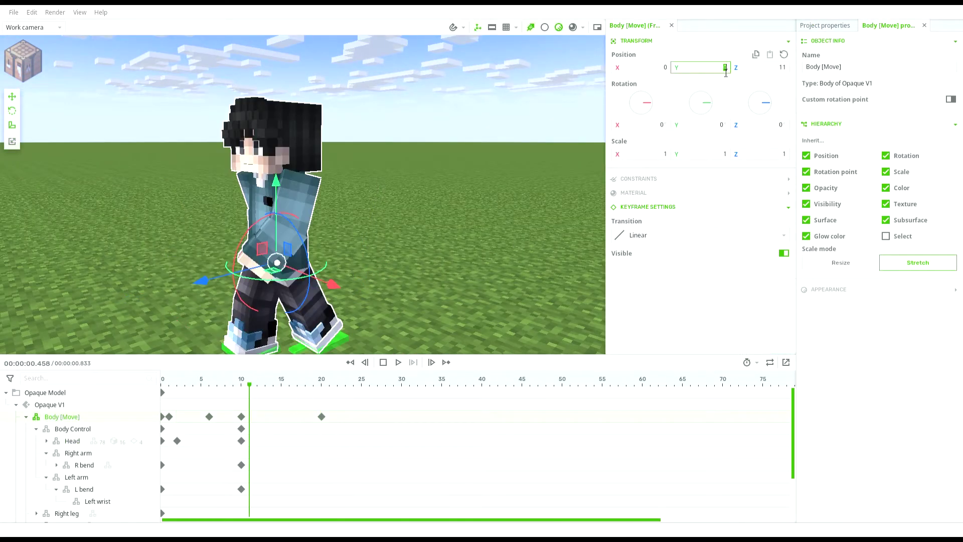
text(-1)
click(289, 404)
click(710, 67)
key(BackSpace)
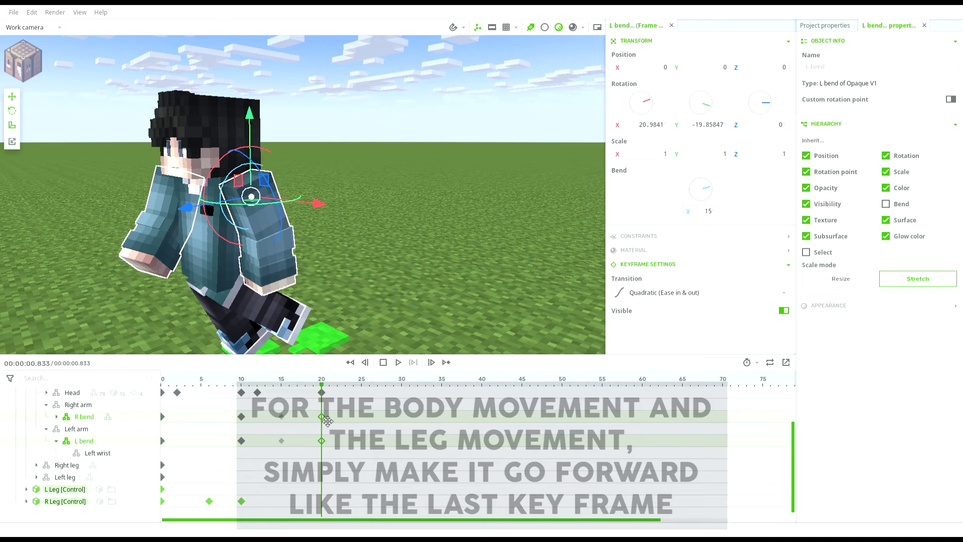
- Select frame 10 on the L Leg [Control] track and save the project
key(ctrl+s)
click(242, 489)
key(ctrl+s)
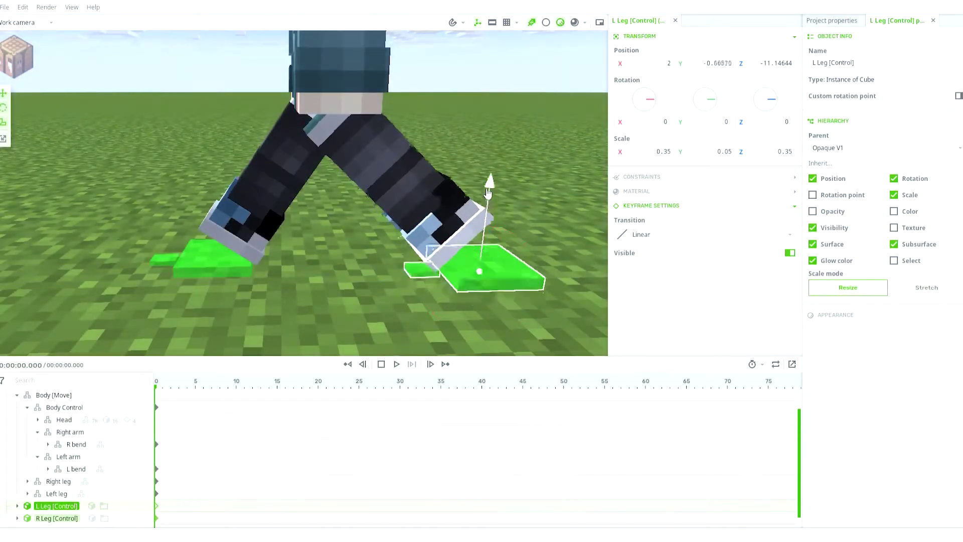
- In the running pose at frame 0, raise L Leg [Control] to about Y 6.1 and Z -10.2, and save the project
drag(487, 190, 489, 114)
drag(431, 191, 407, 192)
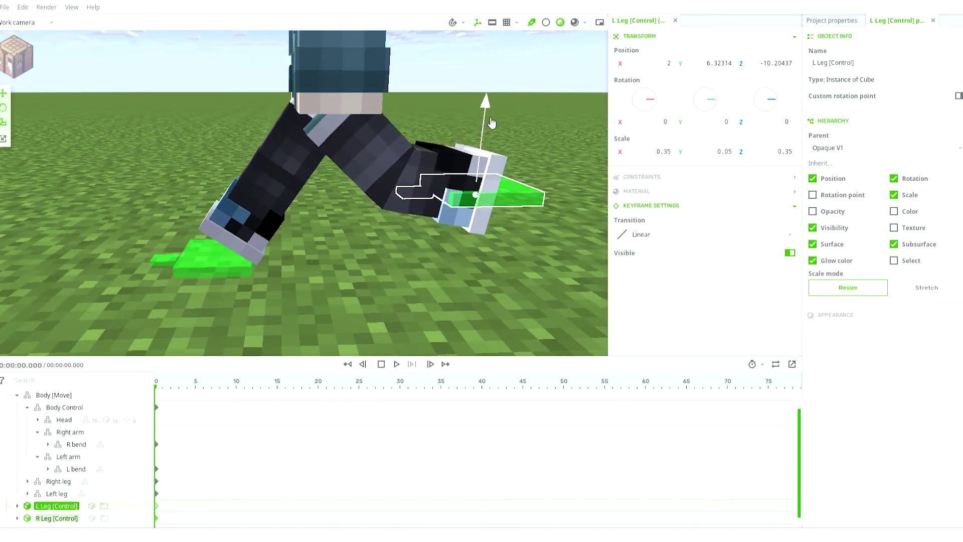
scroll(402, 156, down, 3)
key(ctrl+s)
key(ctrl+s)
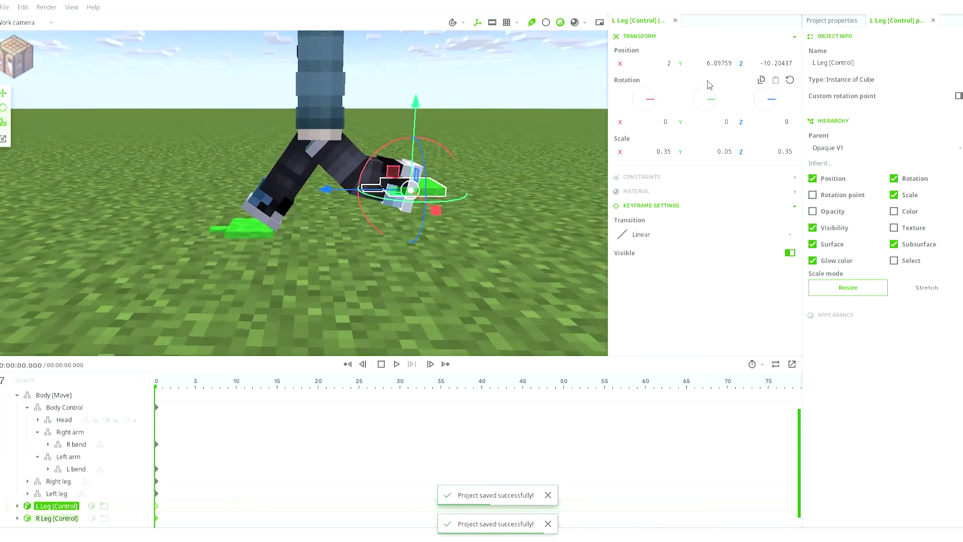
- Enable snapping and twist Body Control at frame 0 by setting its Y bend to -40
click(464, 24)
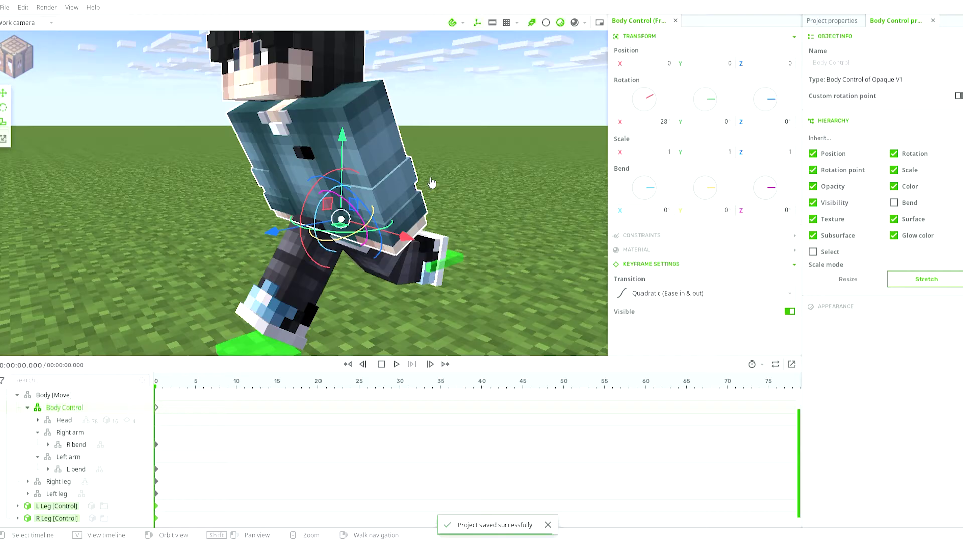
middle_drag(432, 182, 387, 219)
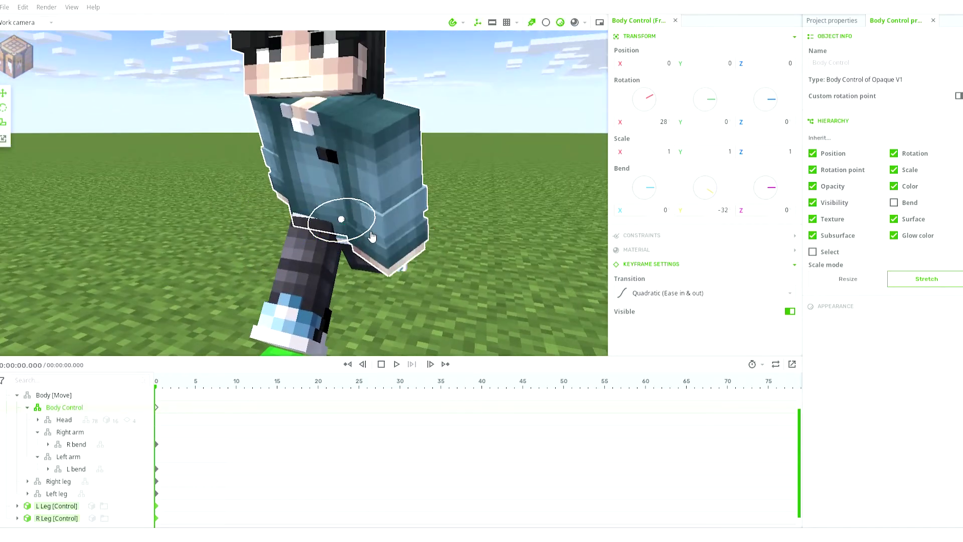
drag(372, 237, 360, 242)
drag(402, 241, 451, 266)
click(726, 210)
text(-35)
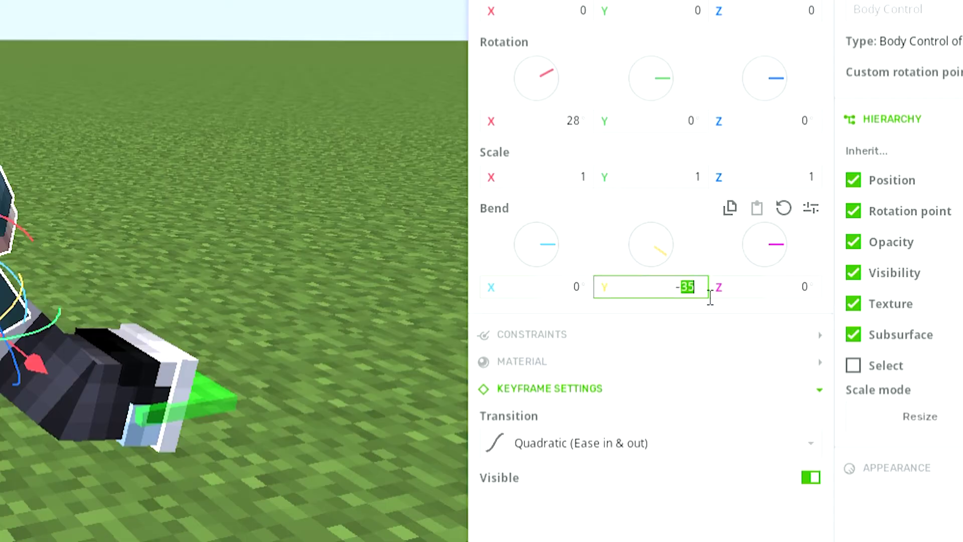
text(40)
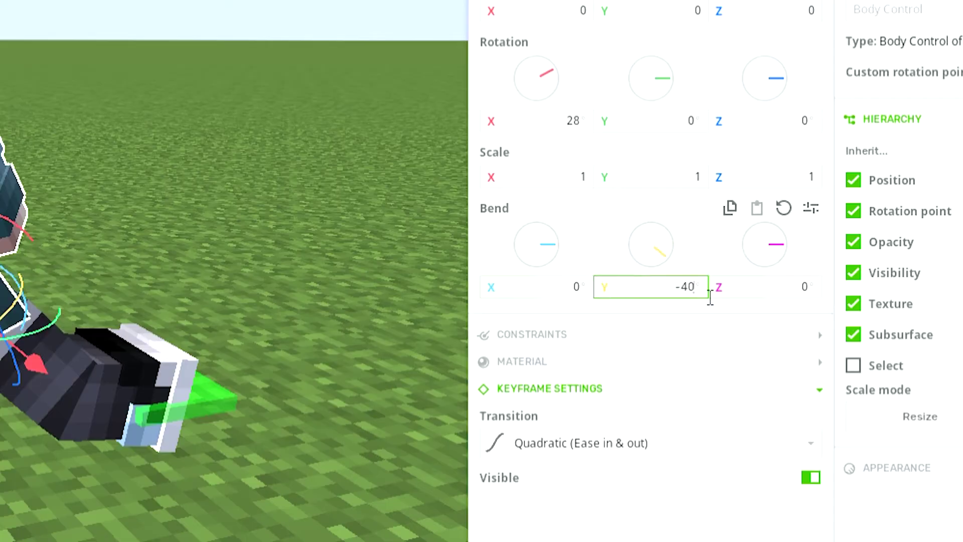
key(Return)
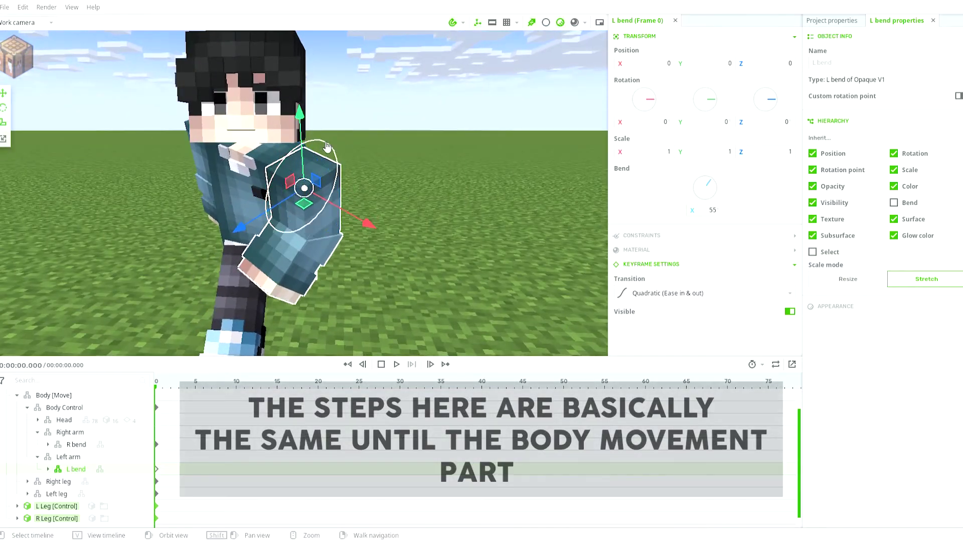
- Rotate L bend and R bend at frame 0 so the left arm swings forward and the right arm swings back
drag(326, 151, 345, 163)
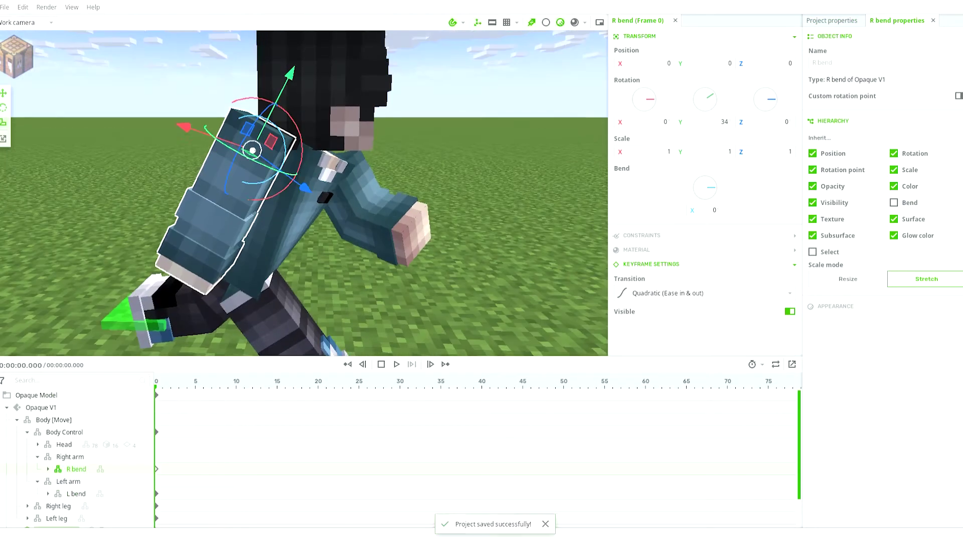
drag(258, 165, 276, 123)
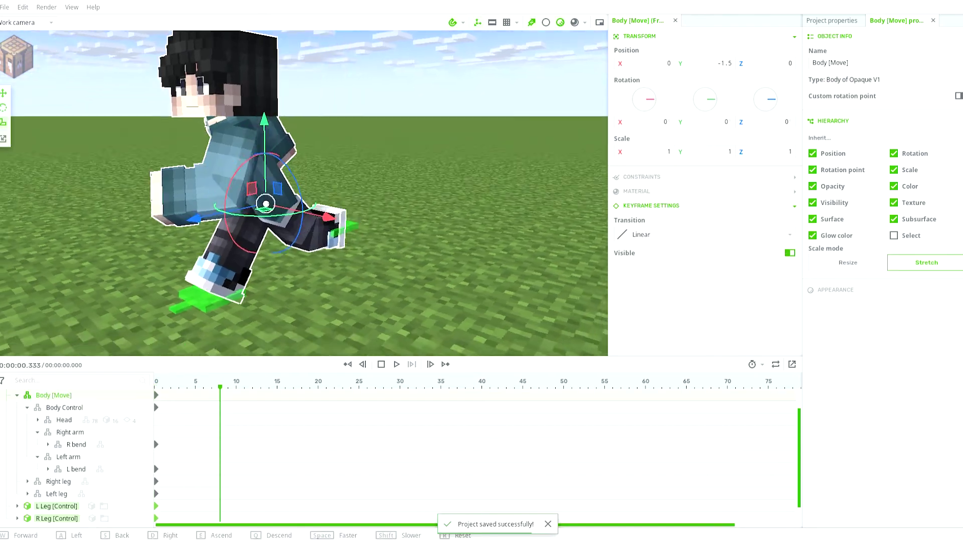
- Move Body [Move] forward to a Z position of 25 at frame 8, and play back the motion from frame 0
scroll(357, 290, up, 5)
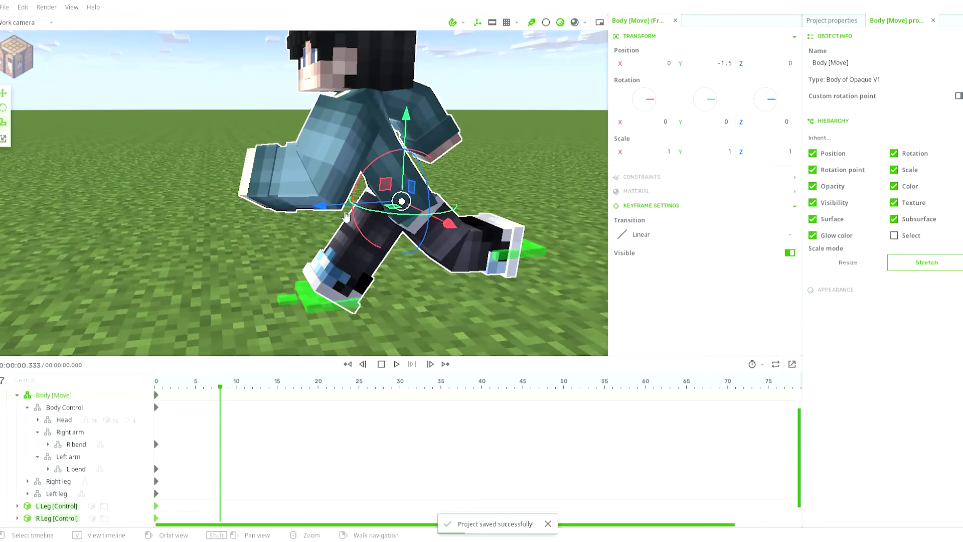
drag(346, 216, 17, 205)
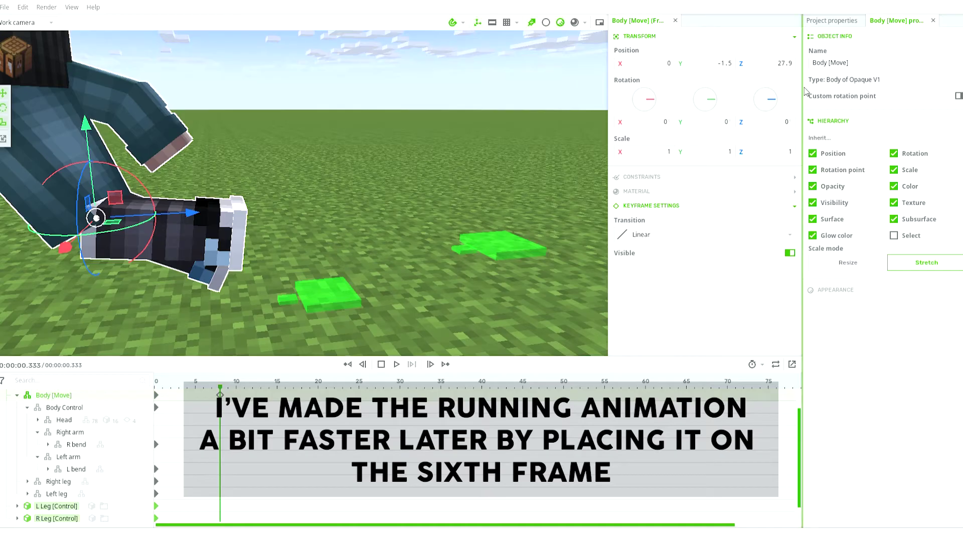
text(24)
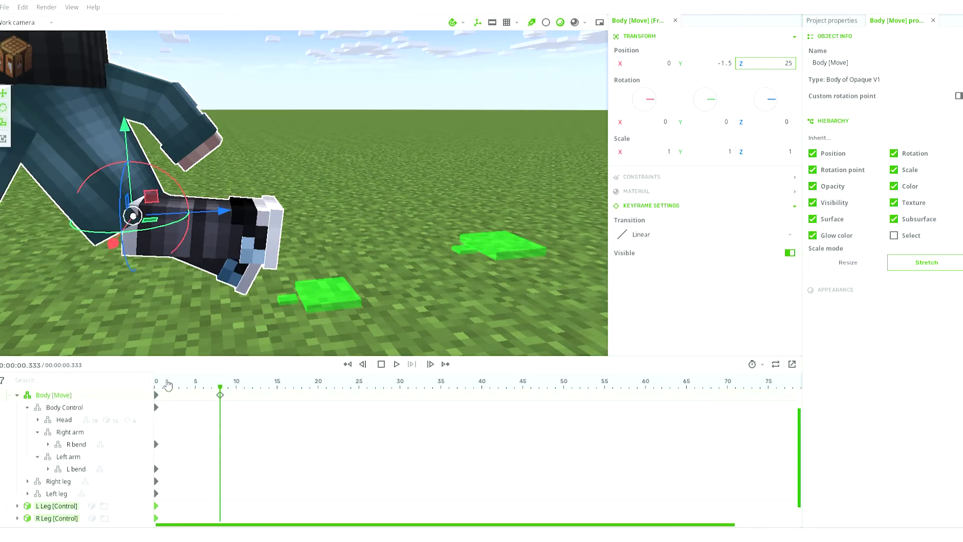
click(156, 382)
key(space)
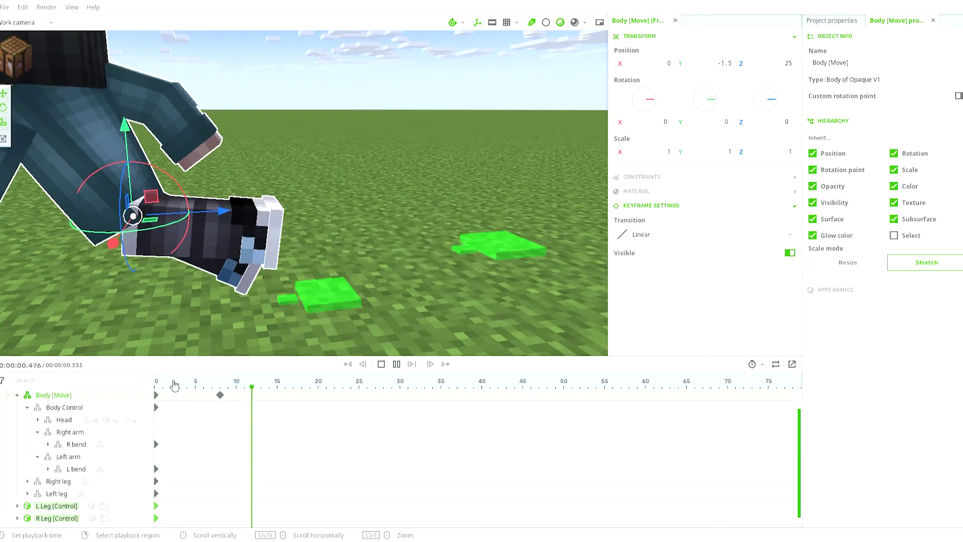
key(space)
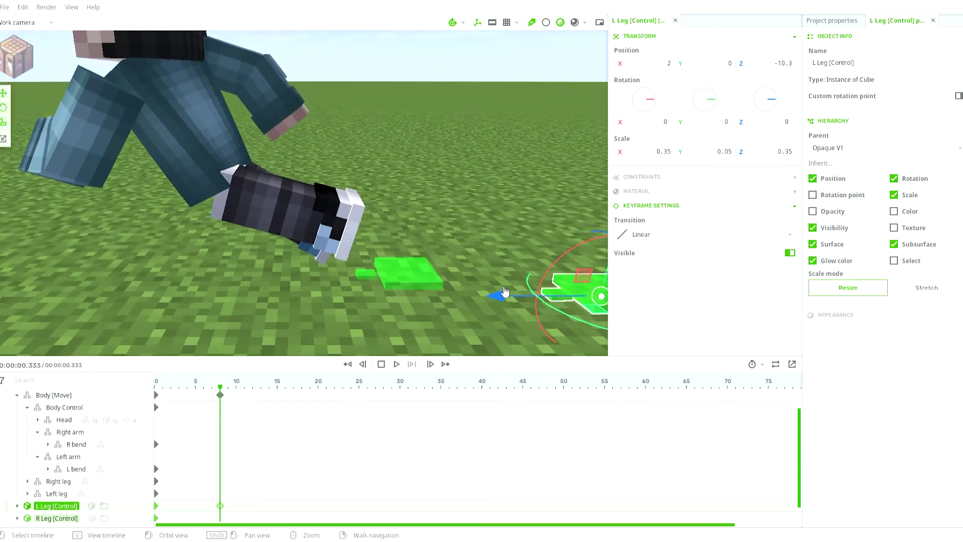
- Move L Leg [Control] forward to a Z position of about 32 at frame 8
drag(504, 295, 185, 288)
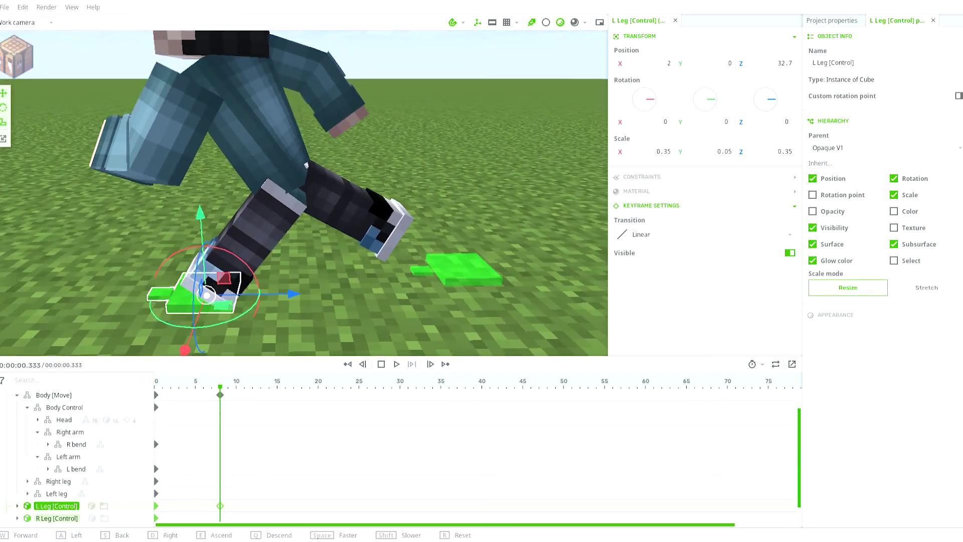
drag(295, 300, 292, 299)
- Keyframe R Leg [Control] at frame 6, and at frame 8 move it to about Y 4.8 and Z 14.4
click(293, 518)
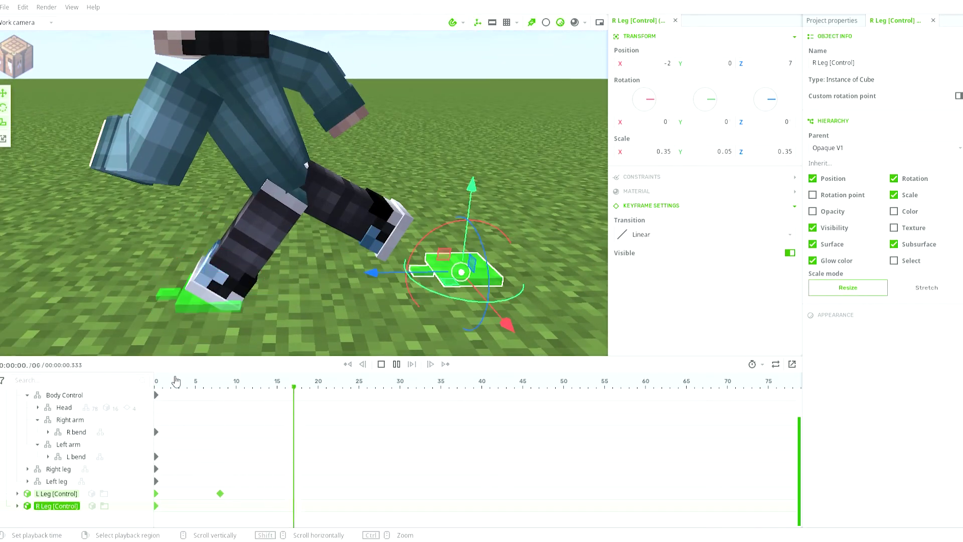
drag(176, 380, 207, 462)
click(219, 508)
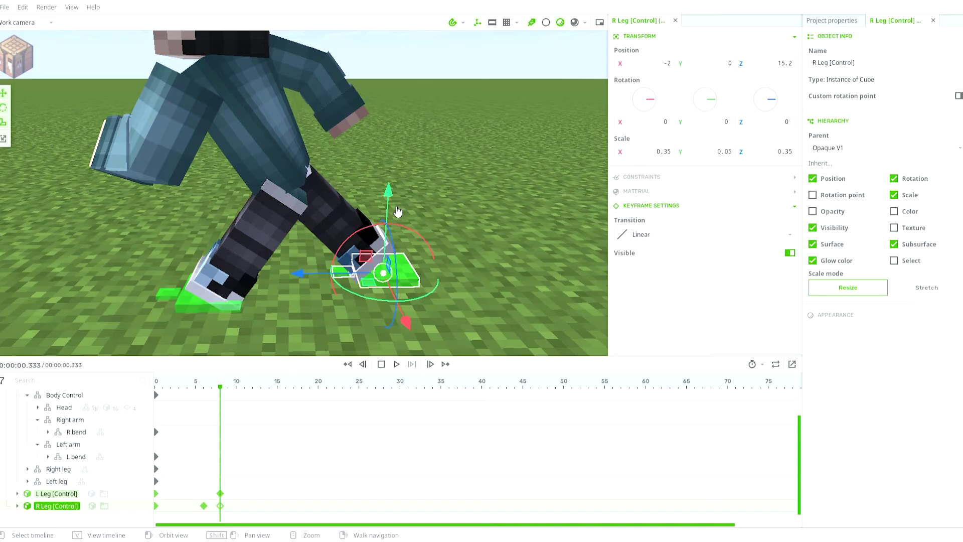
drag(387, 189, 391, 150)
drag(336, 220, 343, 221)
drag(402, 153, 402, 157)
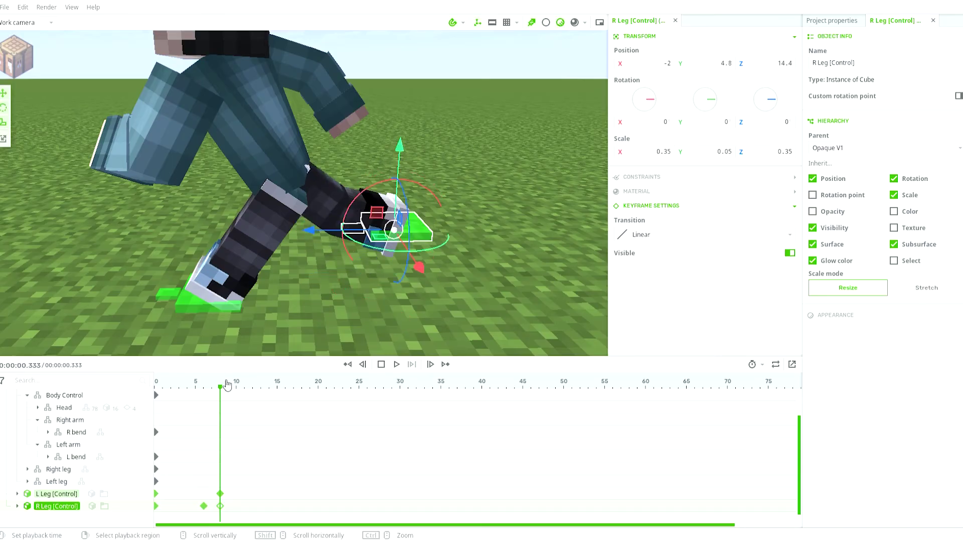
- Retime the body and leg keyframes so the stride ends at frame 6, play back the run, and save the project
click(207, 388)
key(space)
key(space)
drag(206, 389, 112, 381)
click(317, 241)
key(ctrl+s)
drag(317, 240, 386, 224)
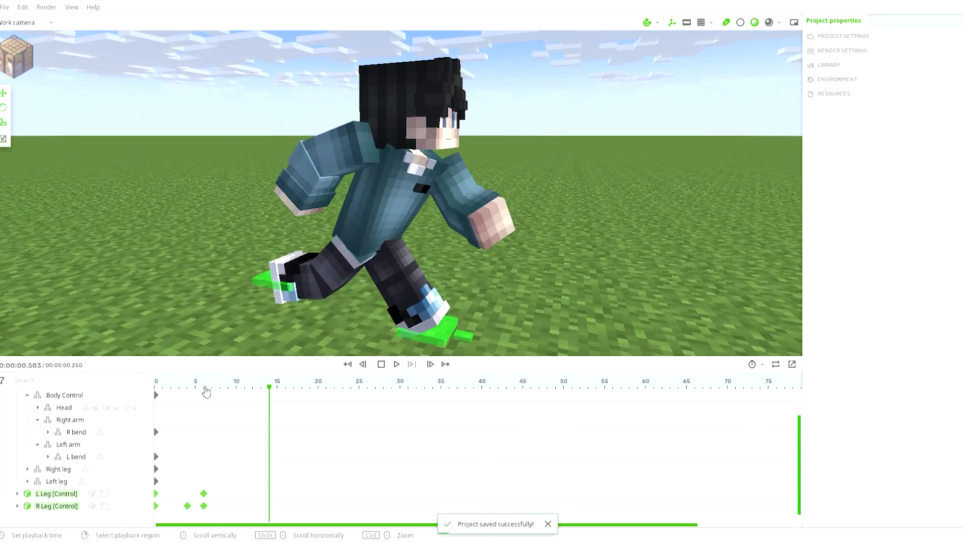
- Stop the playback and lower Body [Move] to a Y position of about -2.1 at frame 1
key(space)
click(227, 209)
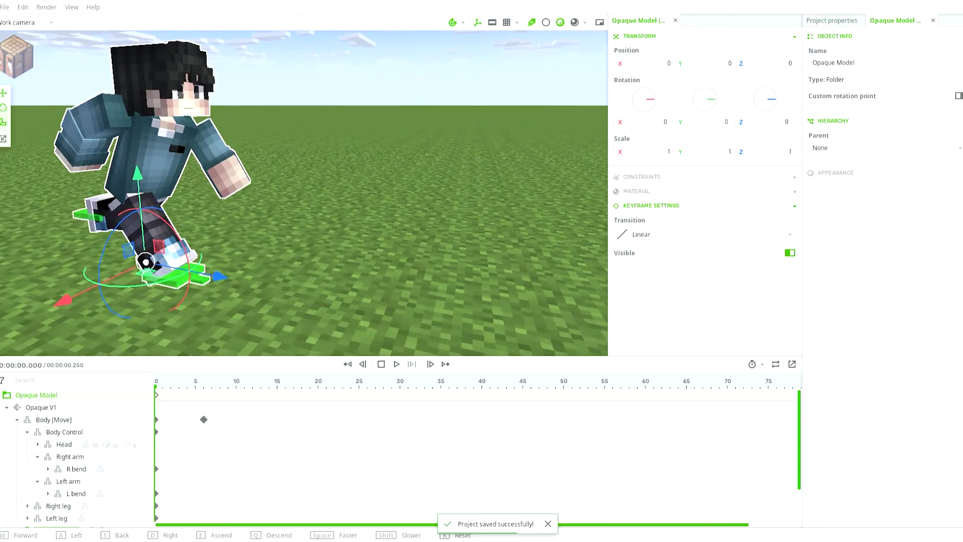
scroll(227, 208, up, 5)
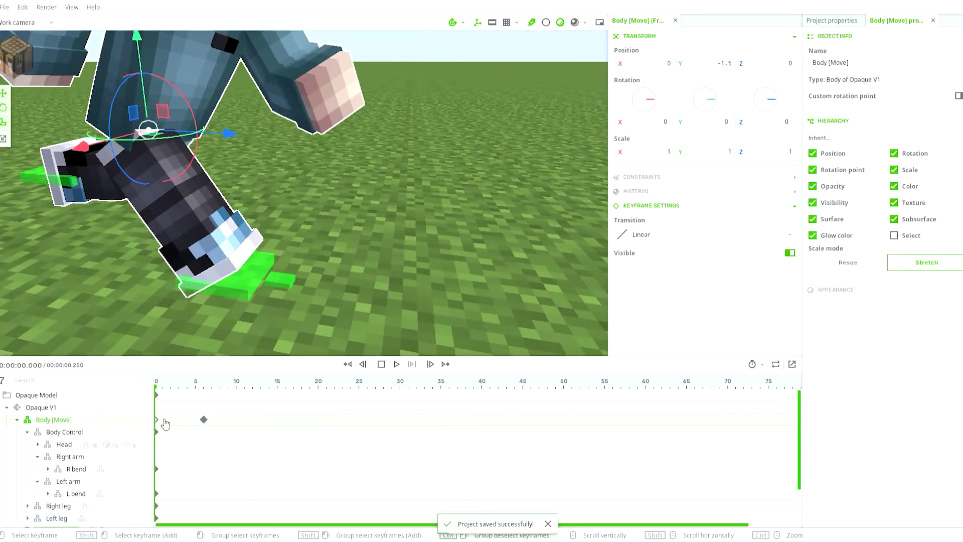
click(165, 424)
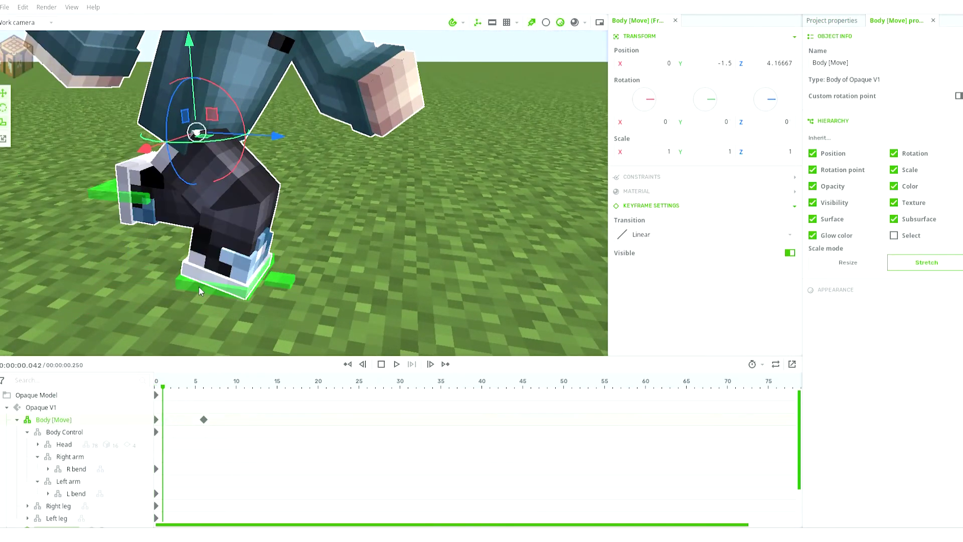
drag(196, 75, 199, 72)
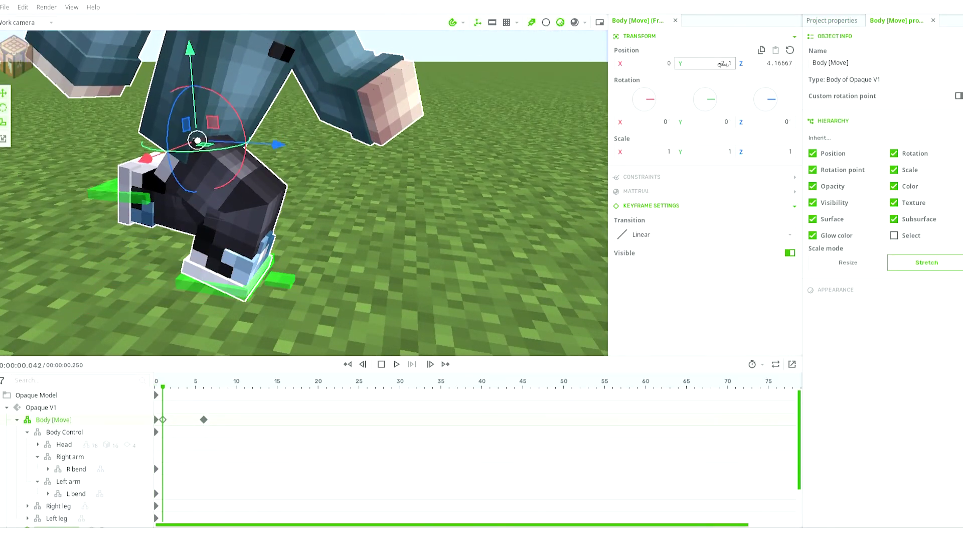